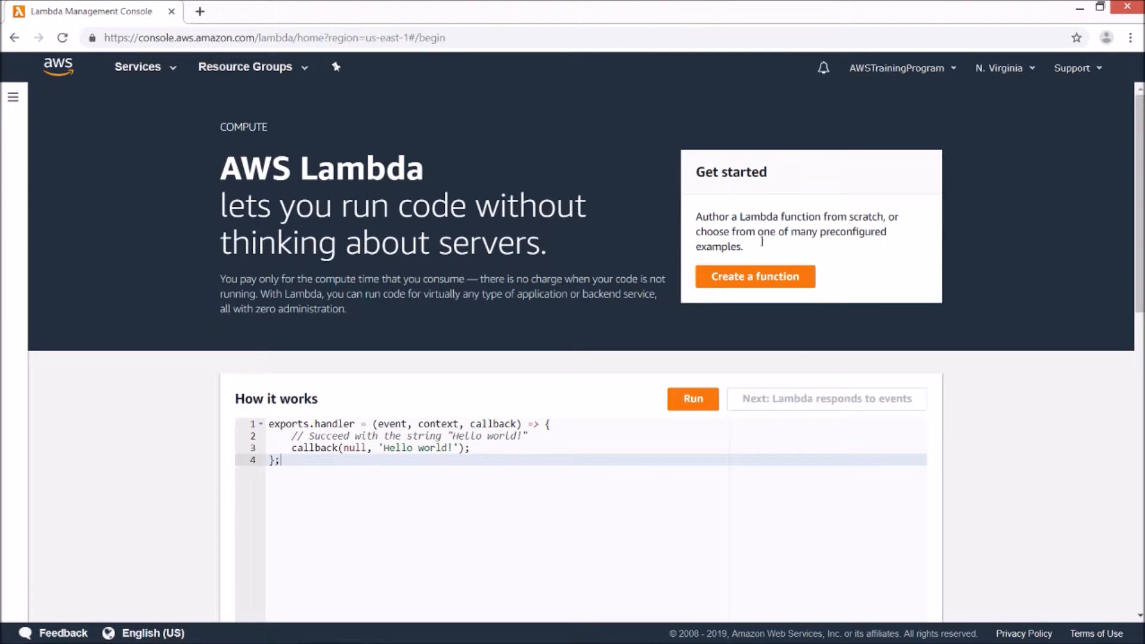
Create a function from scratch named helloWorldFunction with the Node.js 10.x runtime and a new role with basic Lambda permissions
click(752, 277)
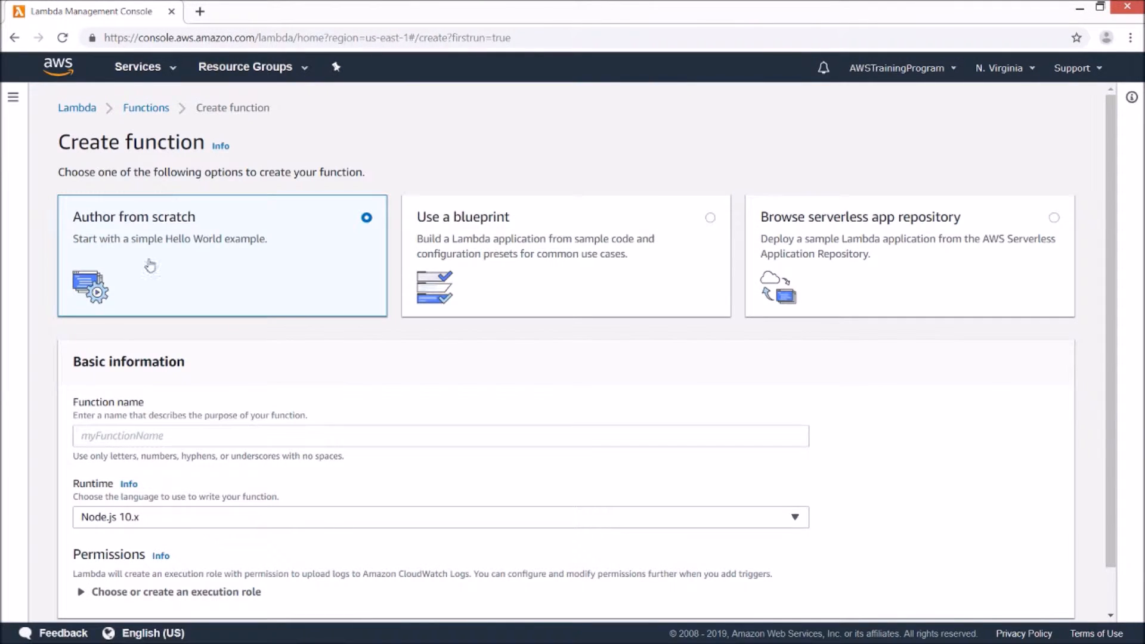
scroll(86, 293, down, 1)
click(130, 385)
text(he)
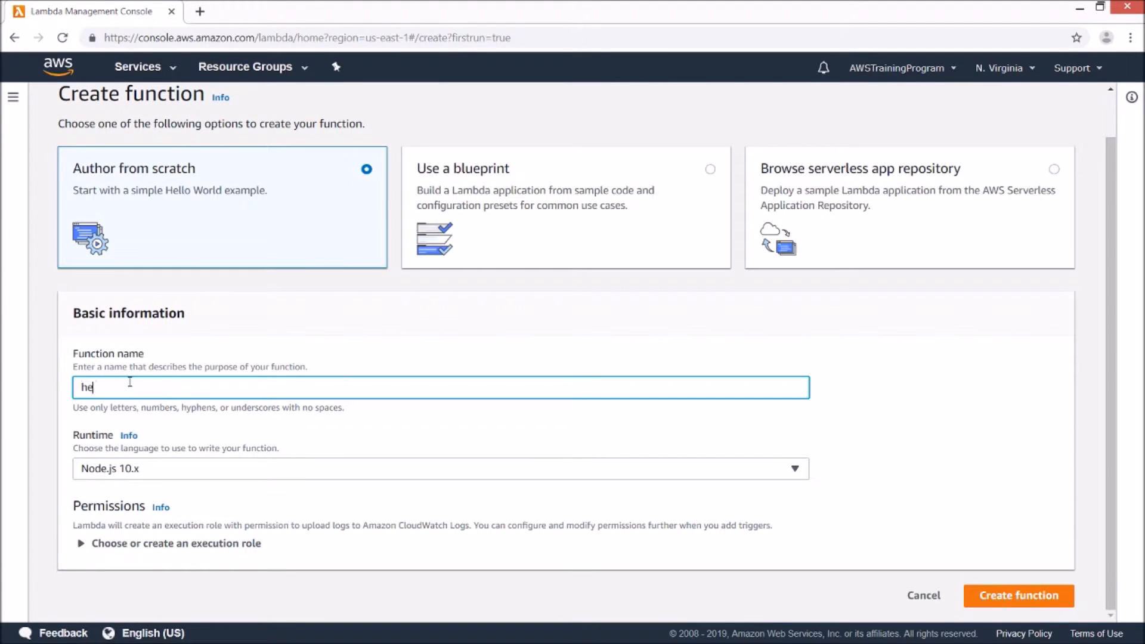
text(lloWorldFunction)
click(127, 472)
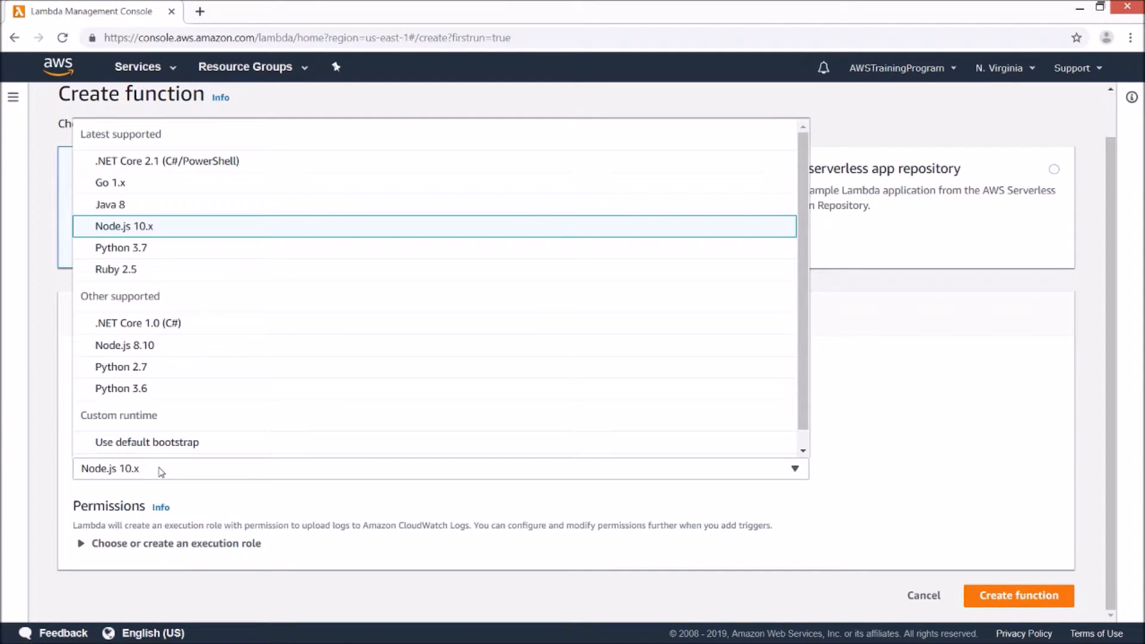
click(901, 409)
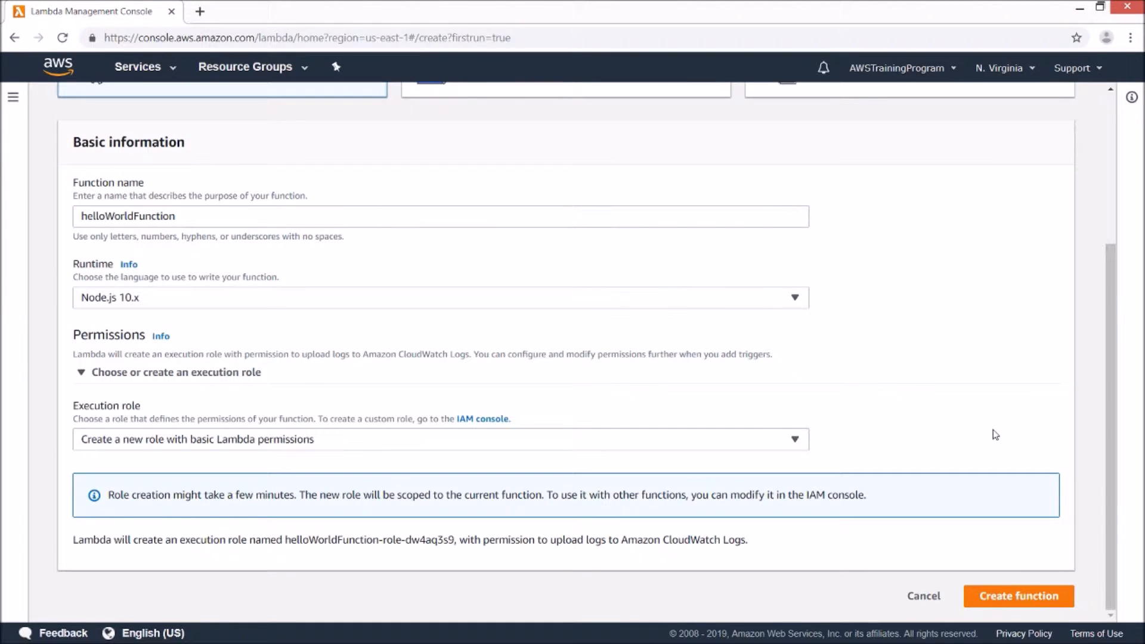
click(1019, 595)
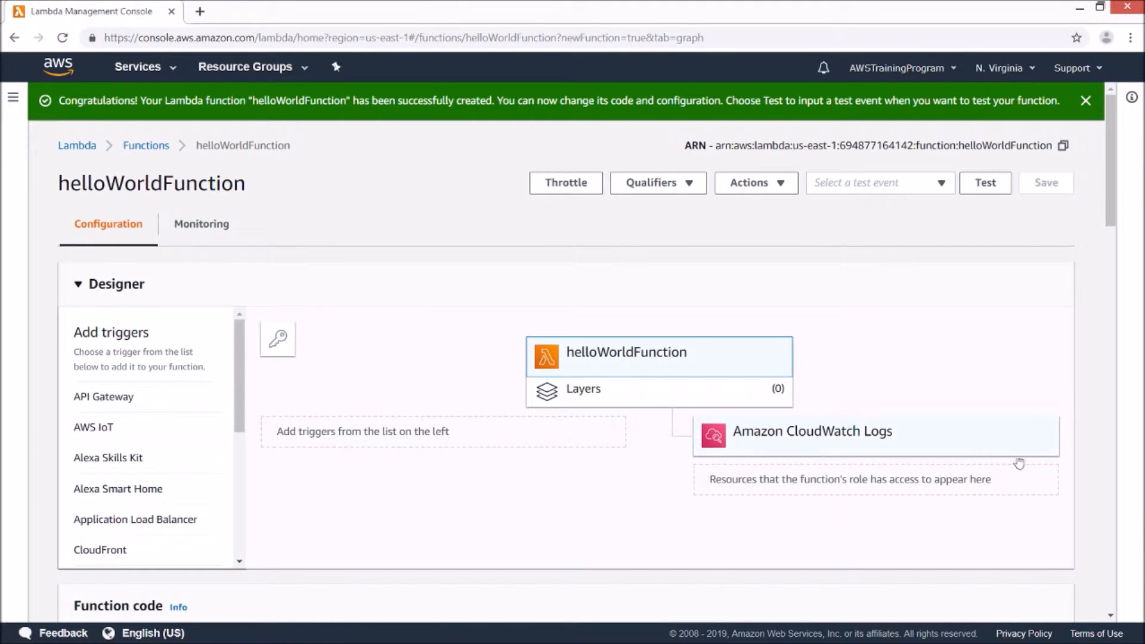
click(1085, 100)
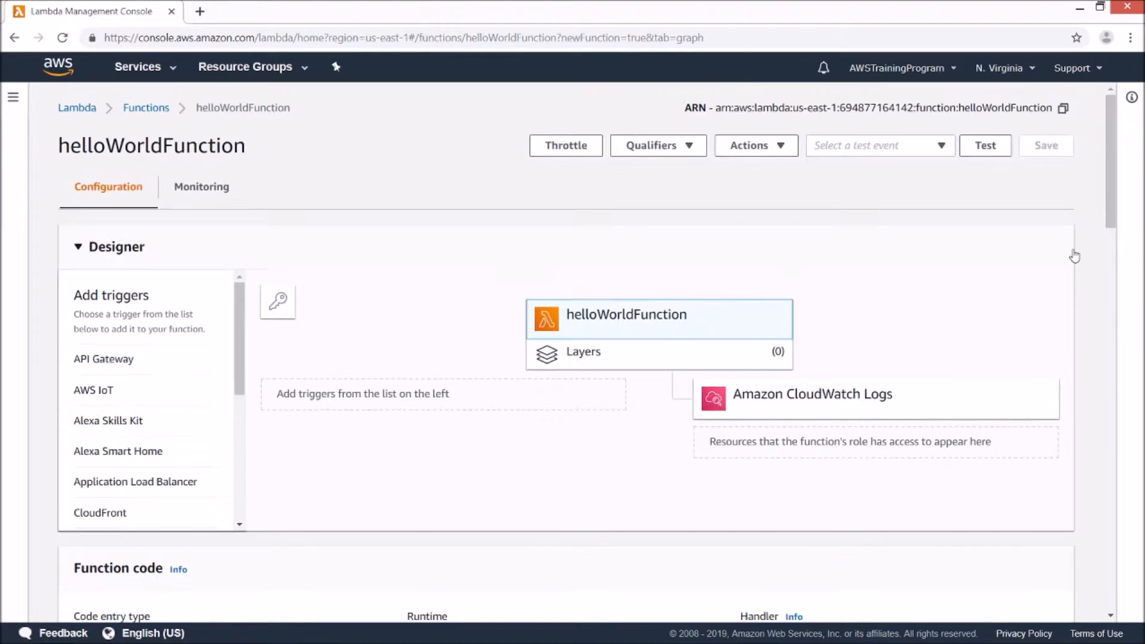
Examine the function's default index.js handler code, especially the response status code and body
scroll(1073, 257, down, 1)
scroll(1074, 256, down, 1)
scroll(1094, 275, down, 3)
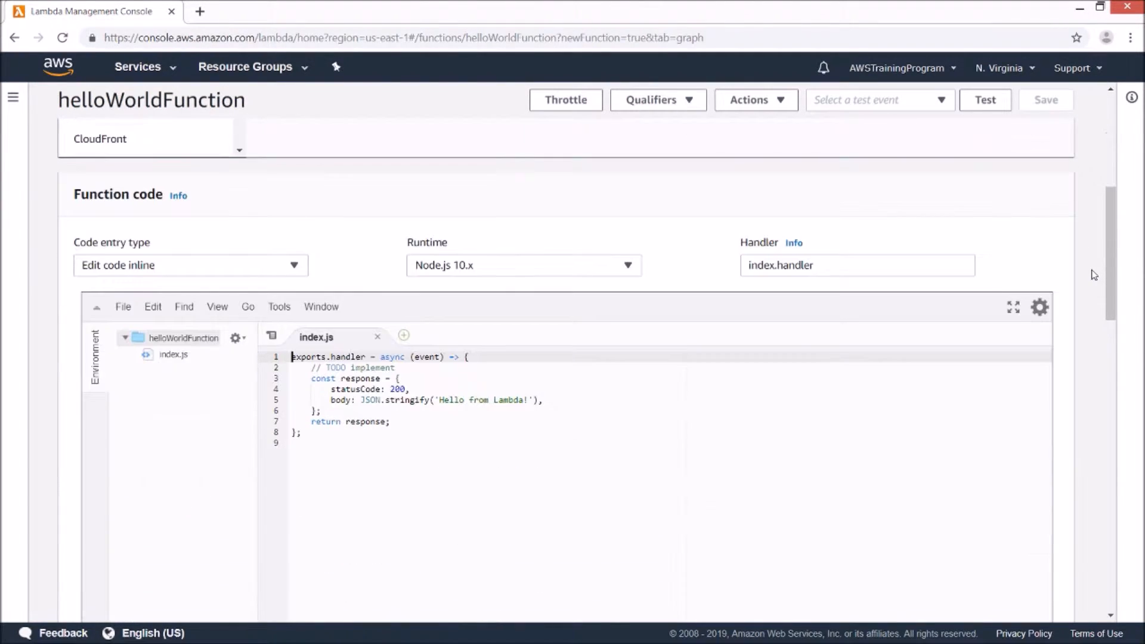
scroll(1094, 275, down, 1)
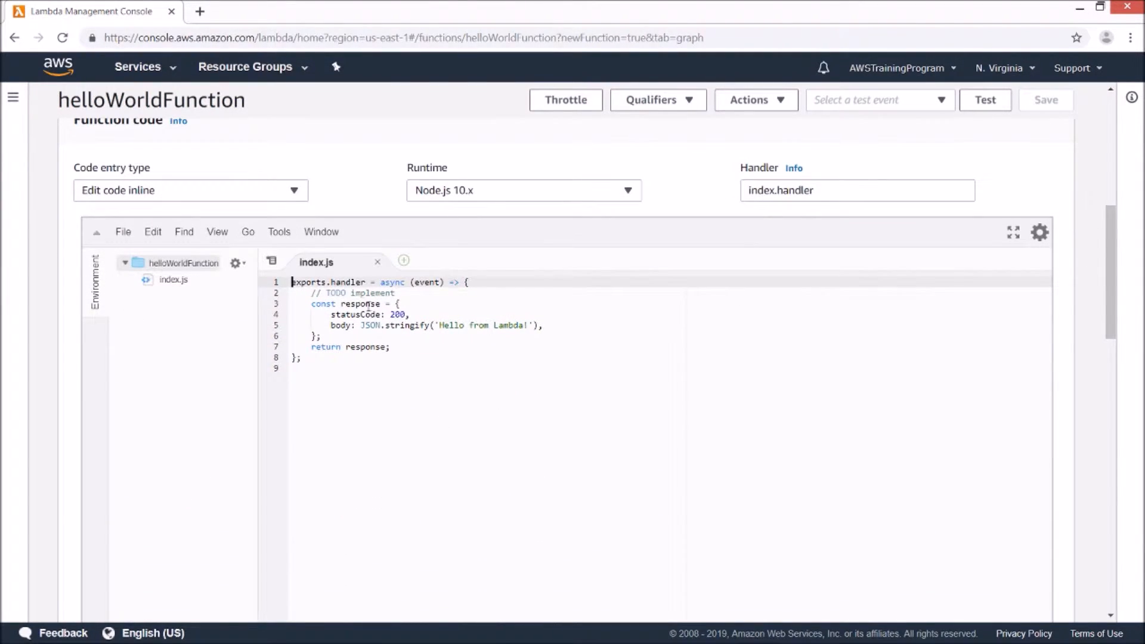
drag(439, 325, 506, 335)
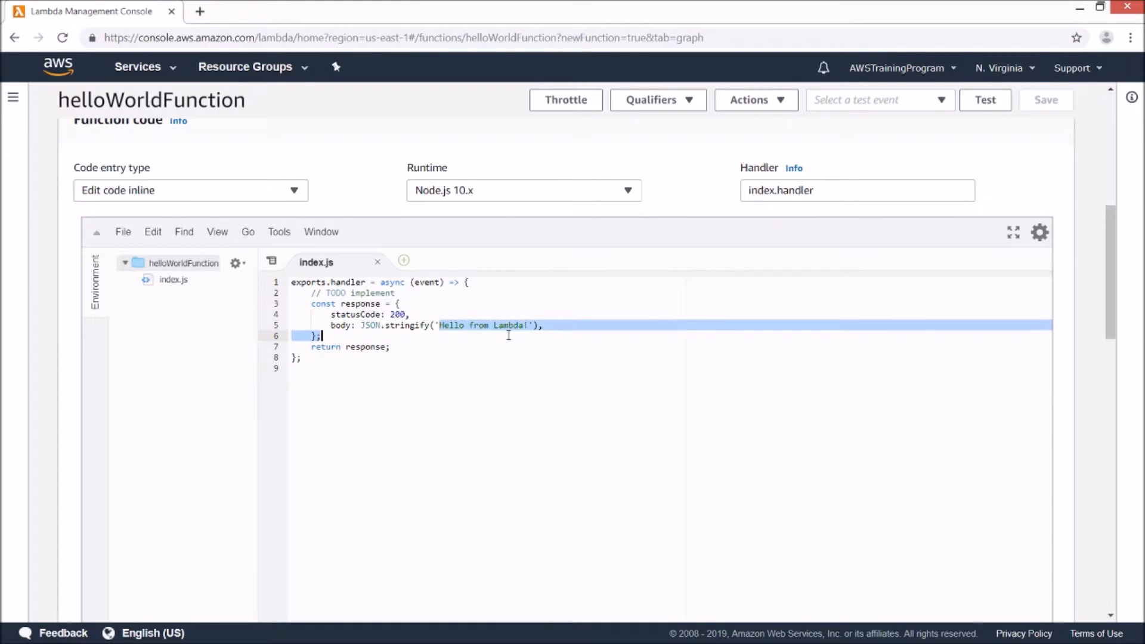
click(514, 328)
click(509, 304)
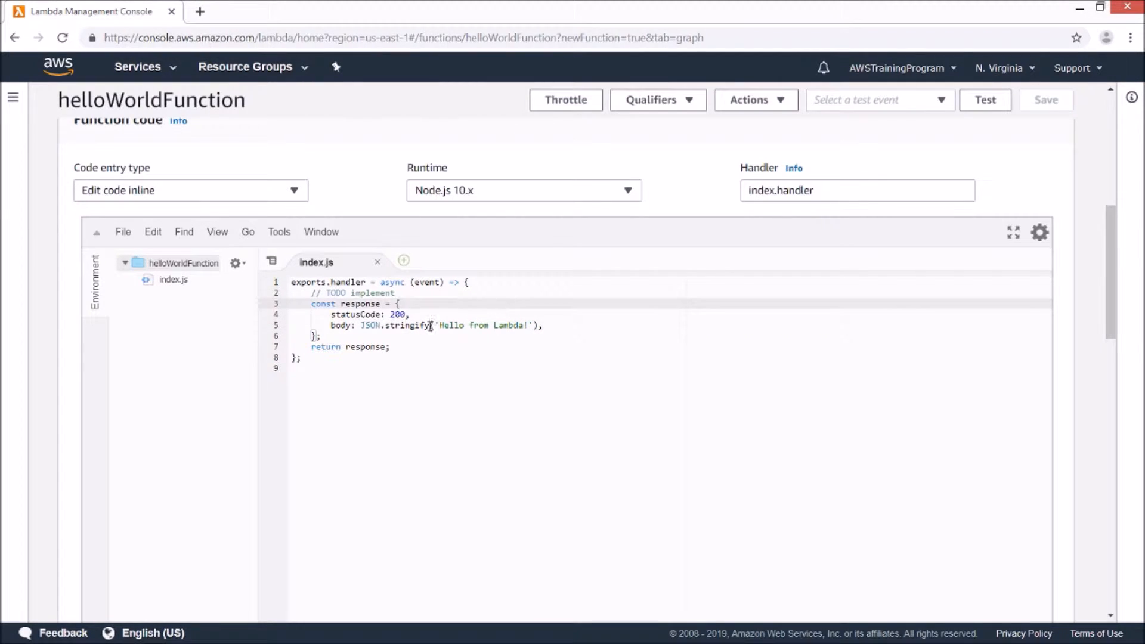
click(397, 294)
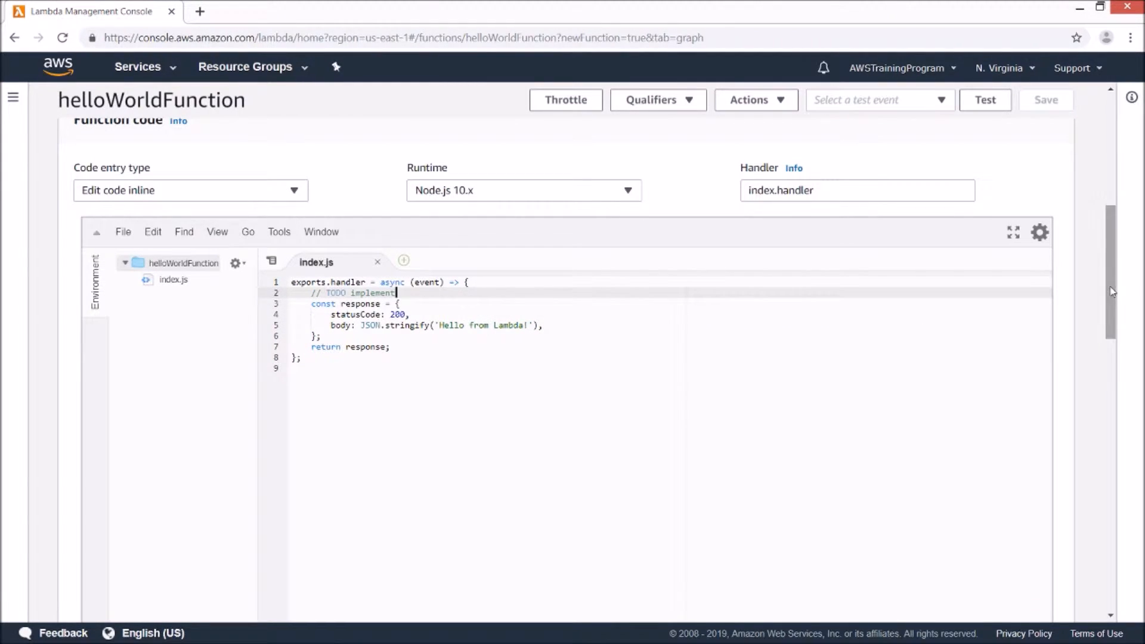
Create a test event named helloWorldTest for the function from the Hello World template
scroll(1112, 292, up, 8)
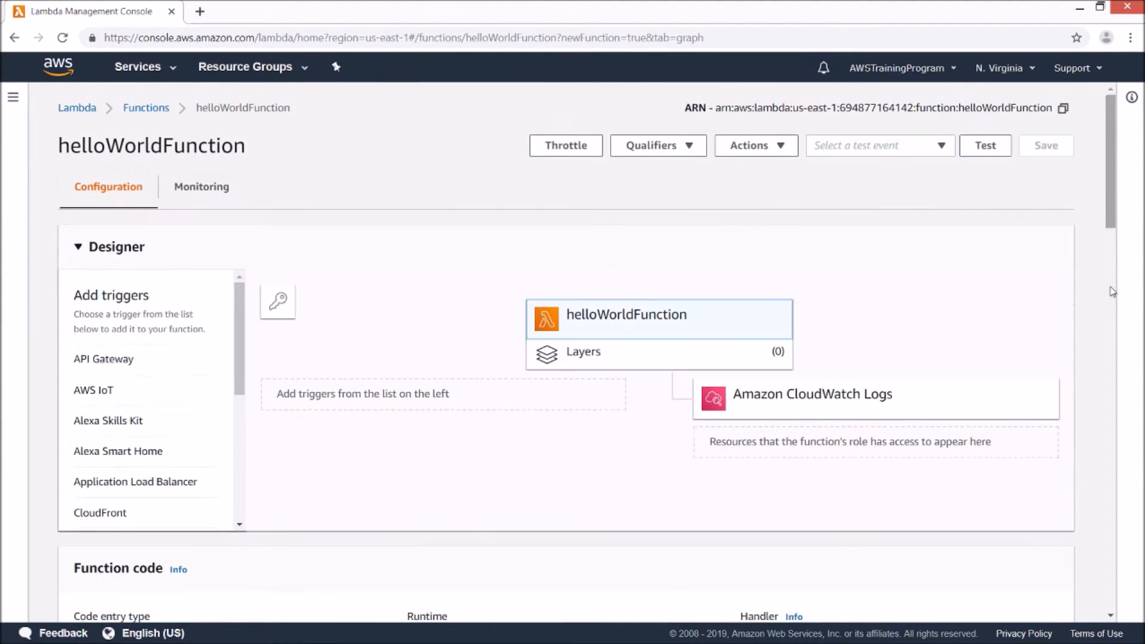
click(1001, 147)
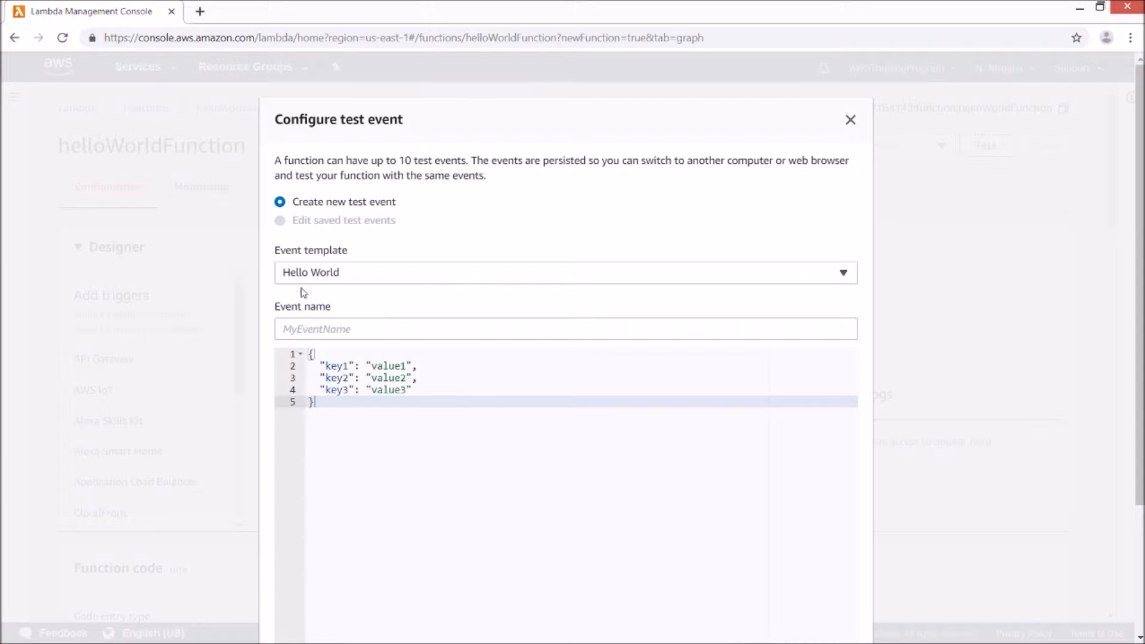
scroll(258, 289, down, 1)
click(310, 255)
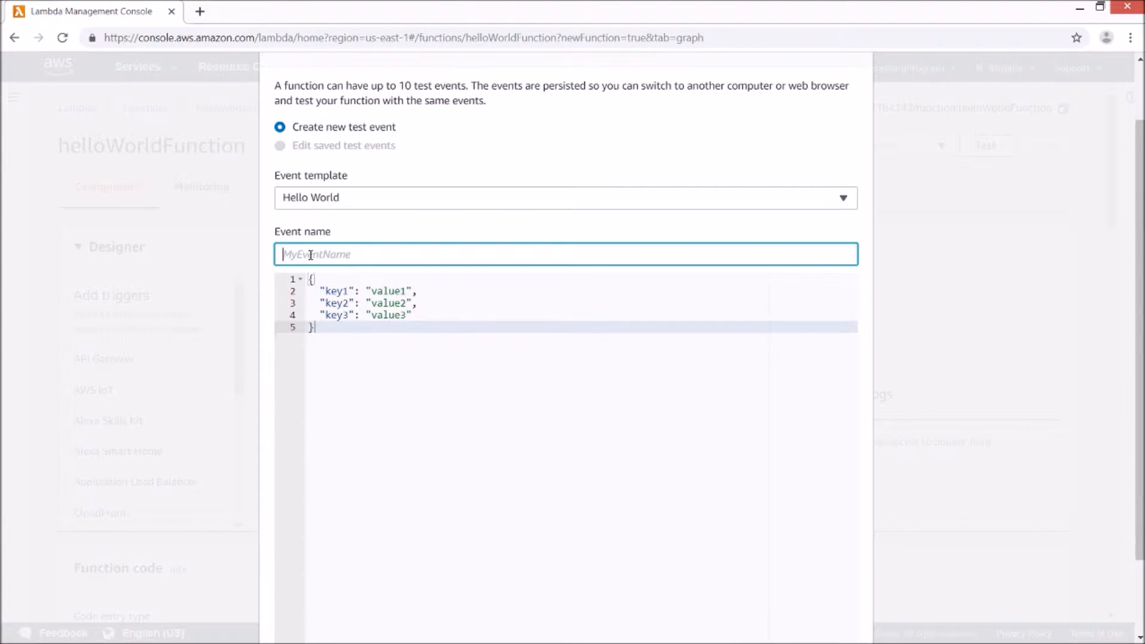
text(helloWorldTest)
scroll(192, 295, down, 2)
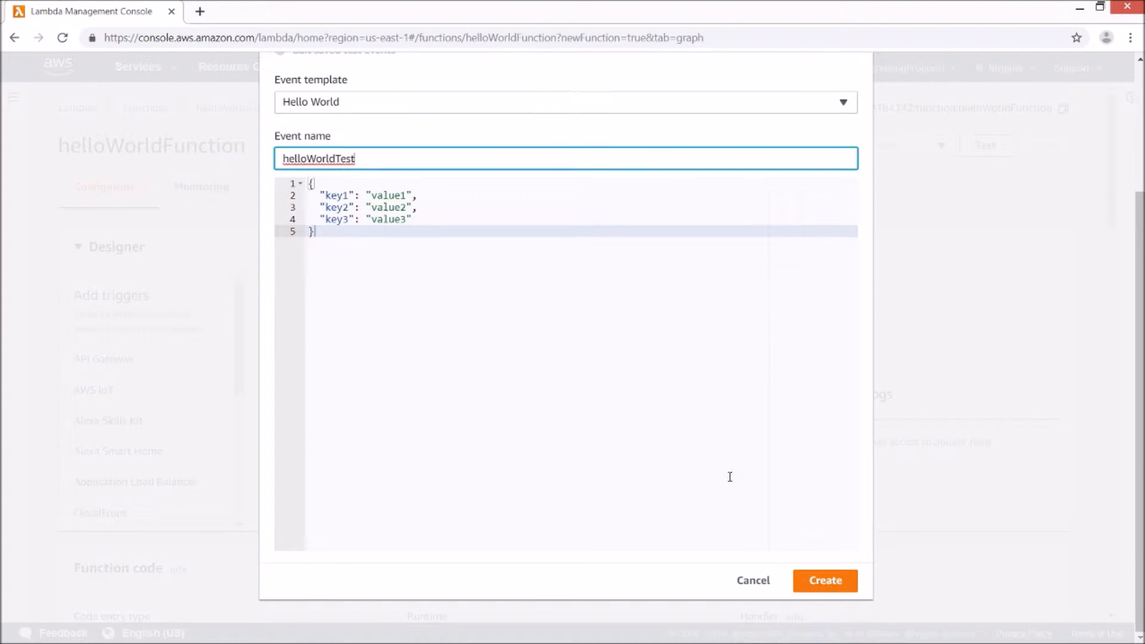
click(824, 581)
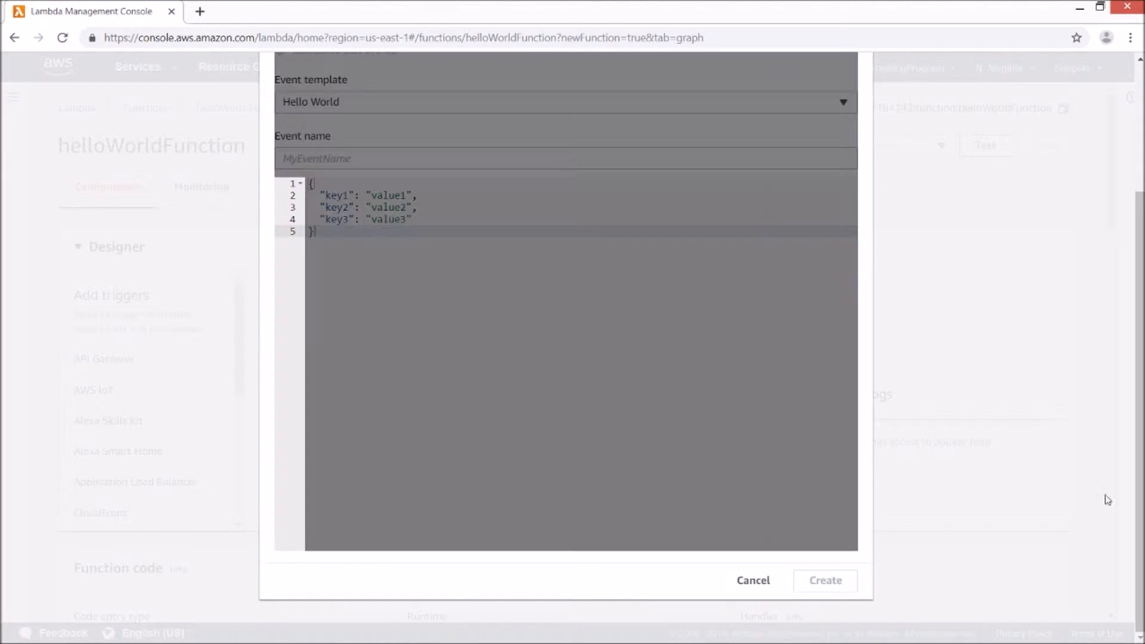
Run the function with the helloWorldTest event and inspect the returned status code and body in the execution details
click(987, 148)
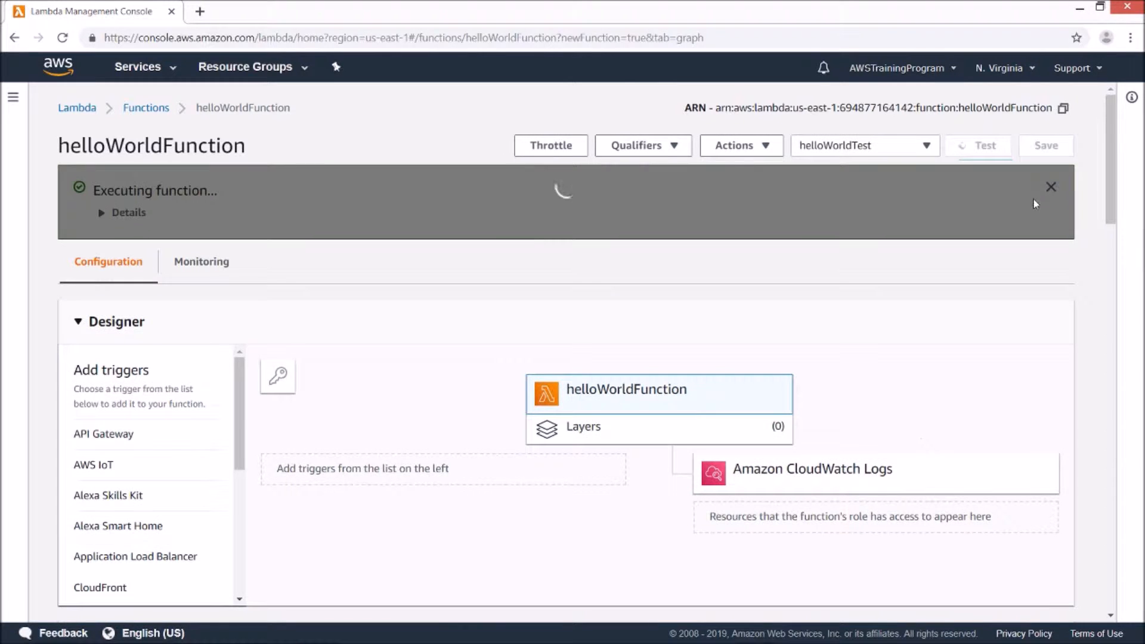
click(129, 213)
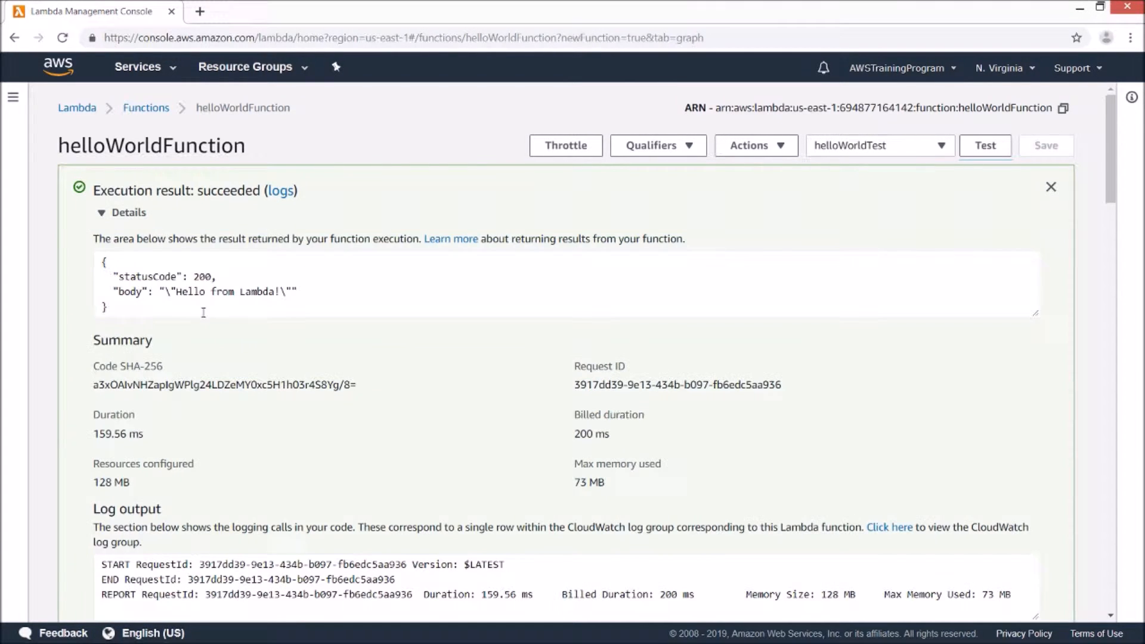
drag(159, 292, 301, 289)
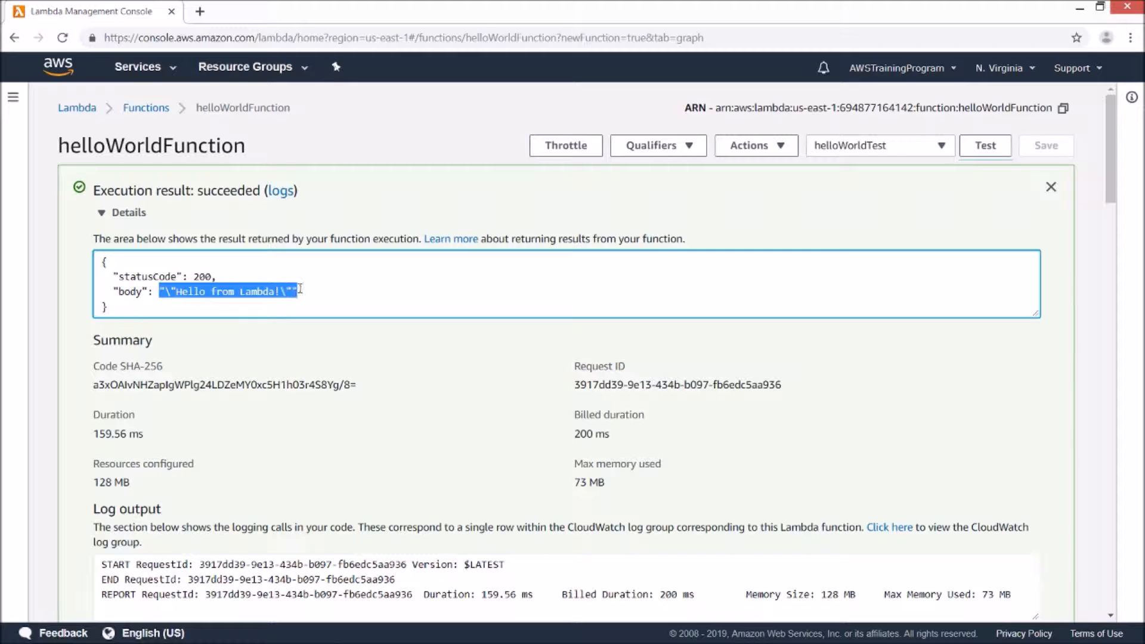
drag(195, 278, 229, 288)
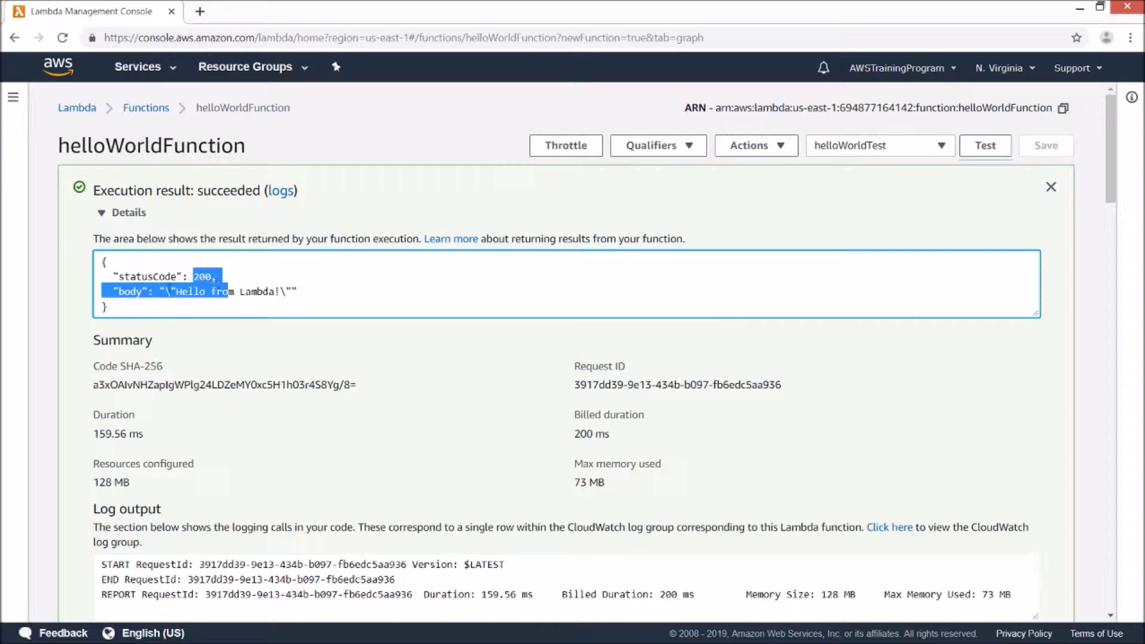
click(169, 288)
click(129, 212)
Compare the index.js code with the test output and examine the run's duration and billed duration in the execution details
scroll(436, 325, down, 6)
scroll(438, 326, up, 6)
scroll(438, 325, down, 6)
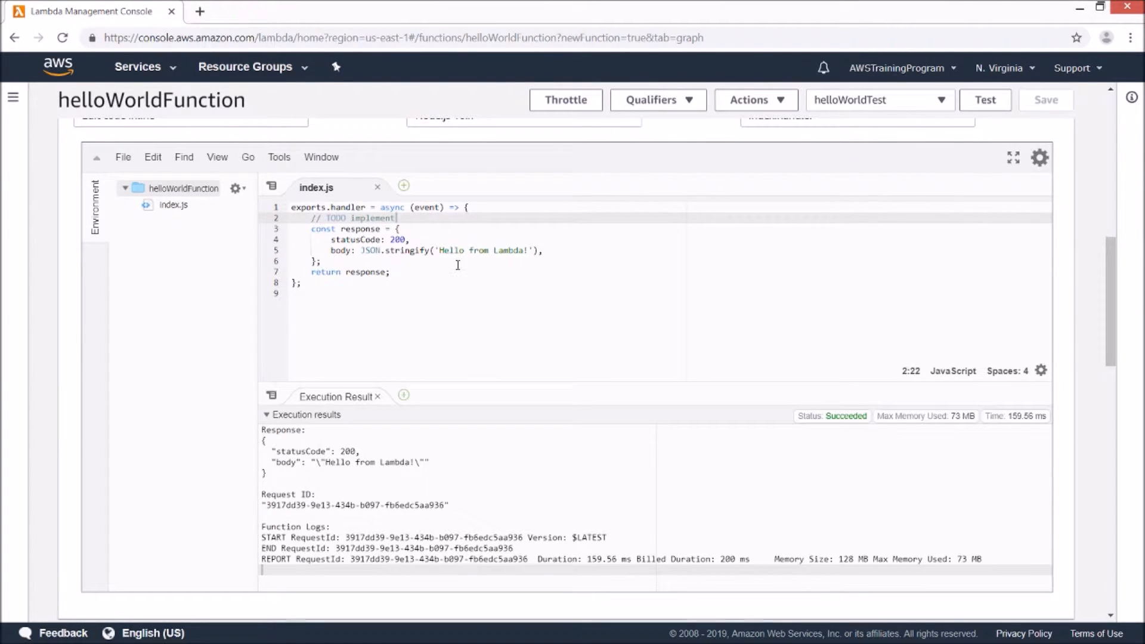
scroll(457, 264, up, 6)
scroll(357, 266, up, 5)
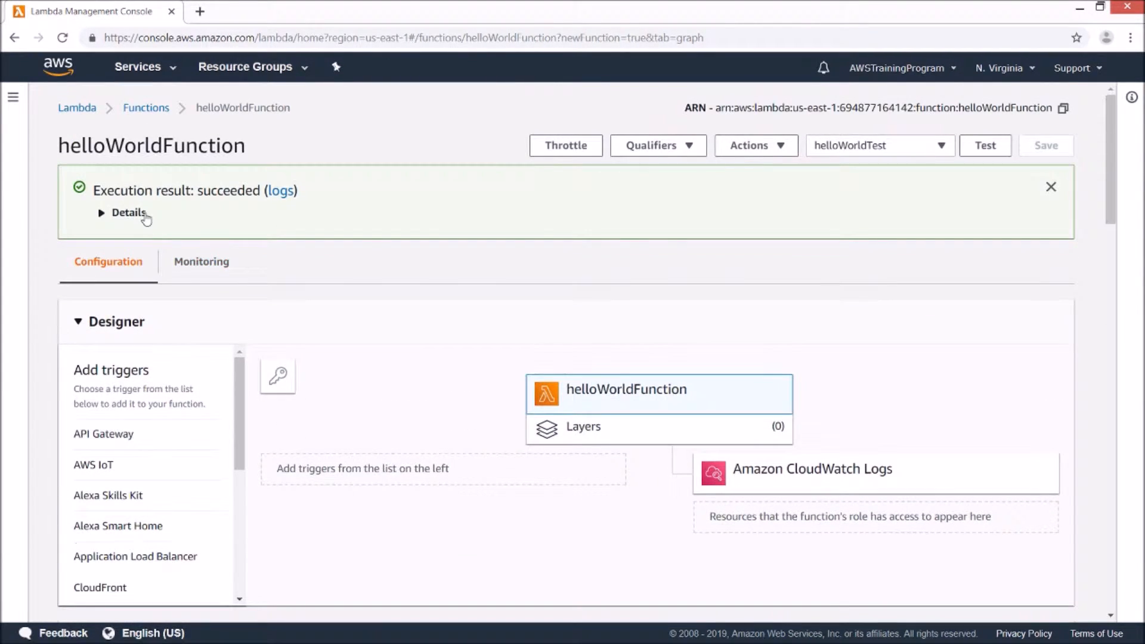
click(129, 213)
scroll(513, 447, down, 1)
drag(567, 358, 635, 367)
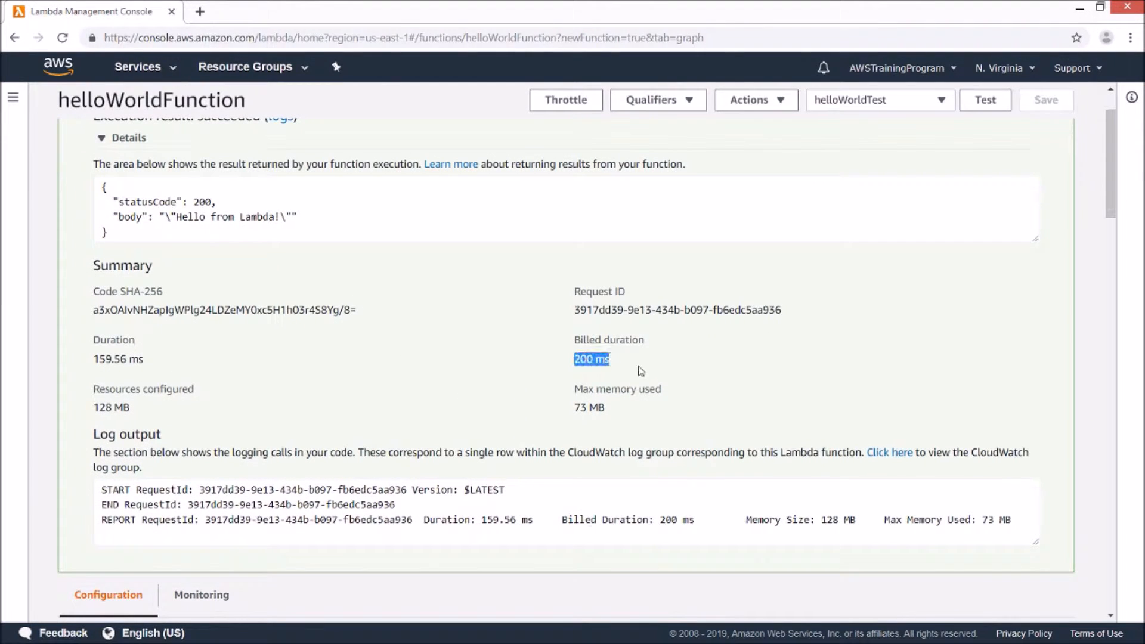
click(131, 353)
scroll(322, 442, up, 1)
scroll(324, 443, up, 1)
click(129, 212)
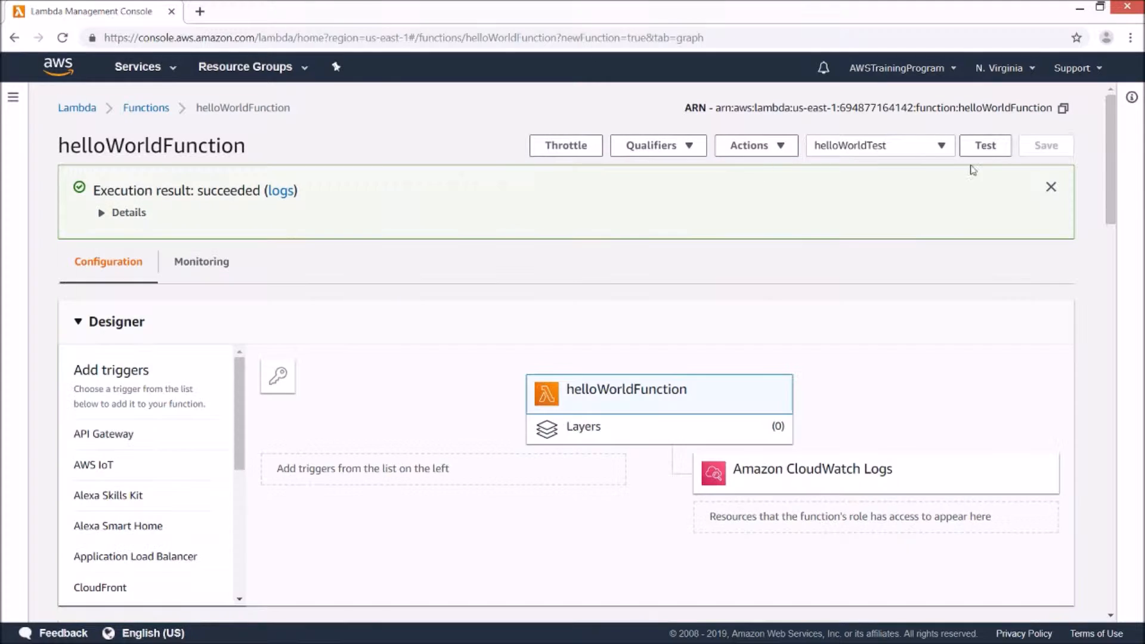
Set the function's timeout to 0 min 30 sec in its basic settings and save the function
scroll(1084, 228, down, 10)
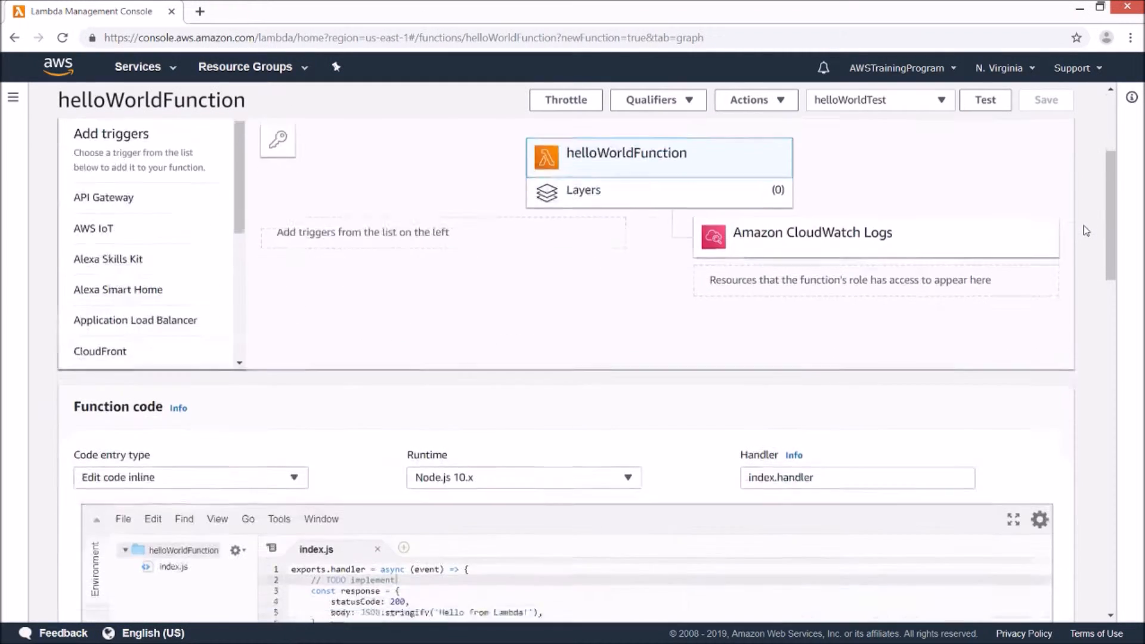
scroll(1086, 231, down, 12)
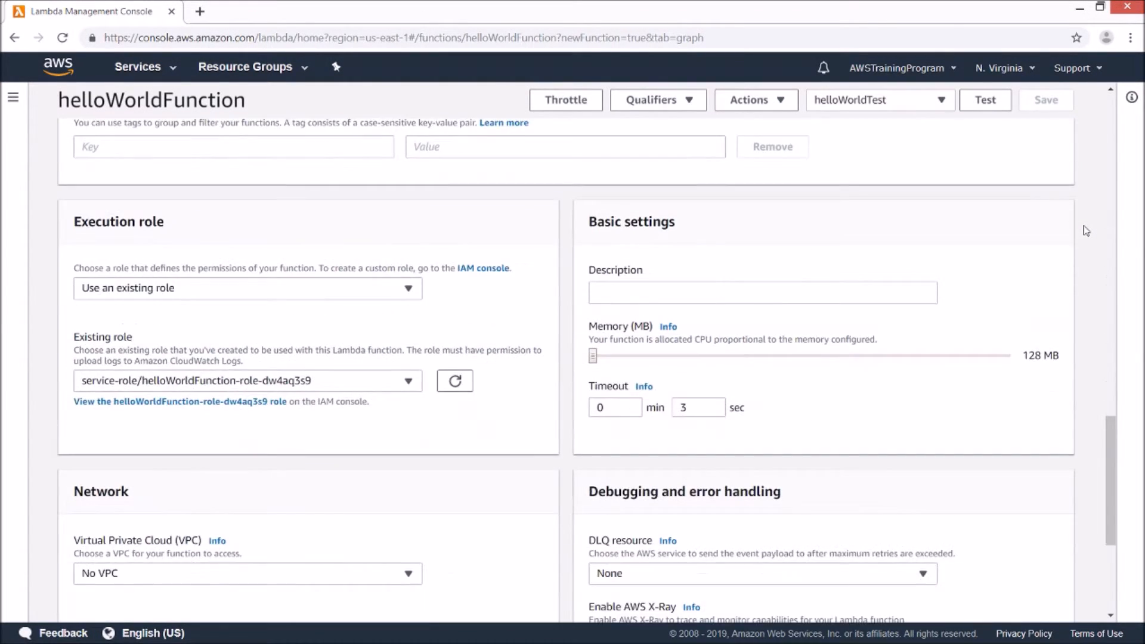
click(703, 257)
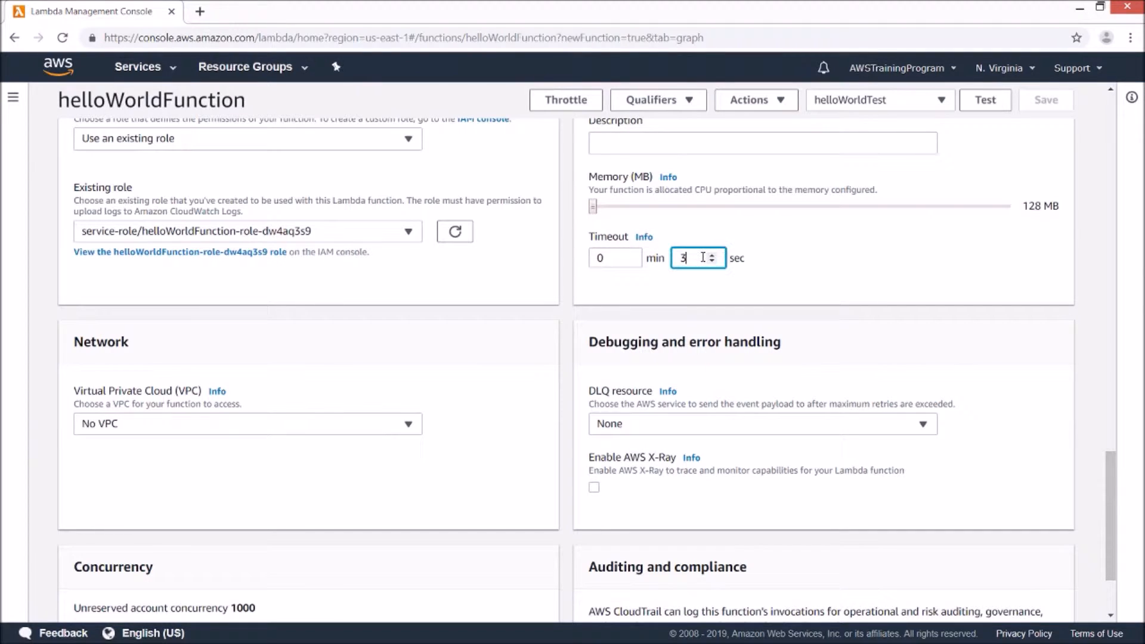
text(0)
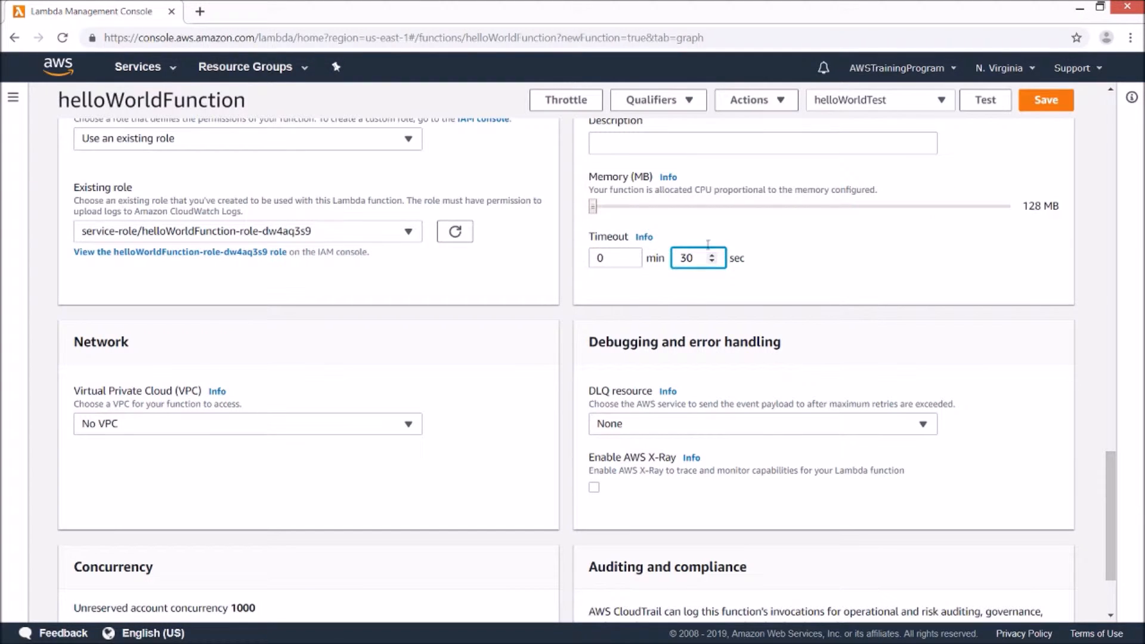
click(1100, 303)
scroll(1092, 304, up, 2)
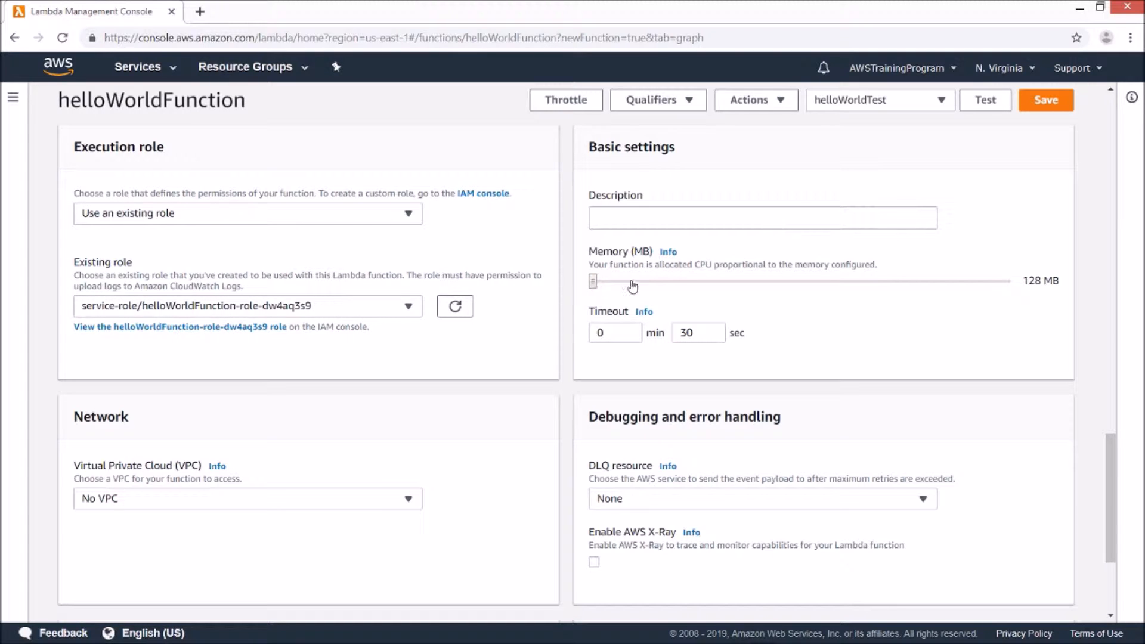
click(1052, 98)
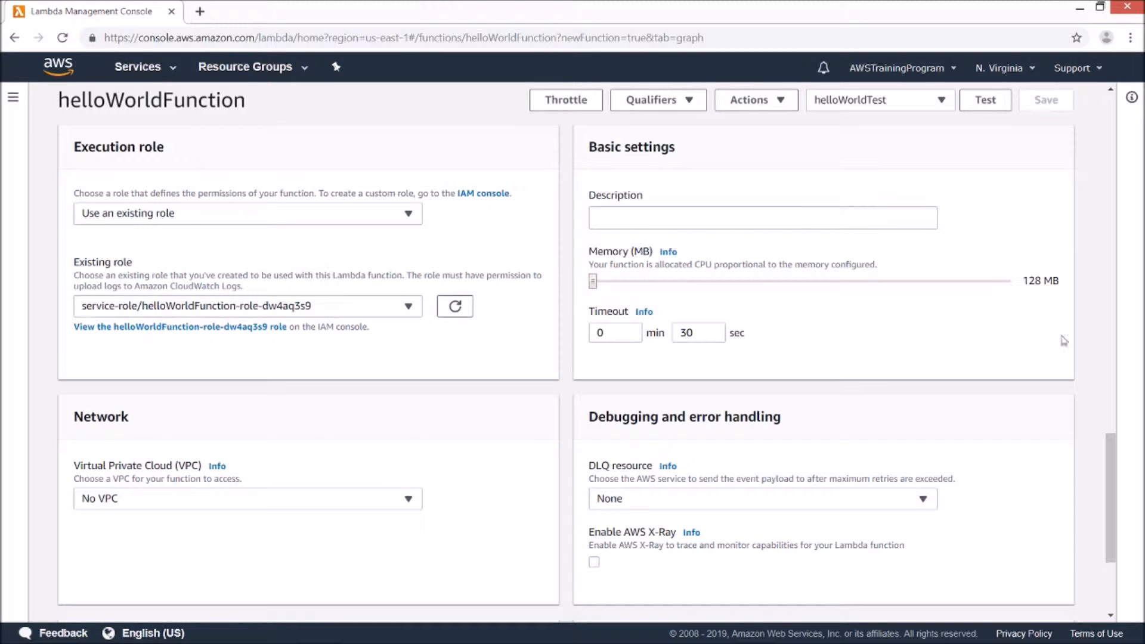
Declare let name = ''; at the start of the index.js handler body, with blank lines around it
scroll(1097, 343, up, 8)
scroll(1097, 348, up, 3)
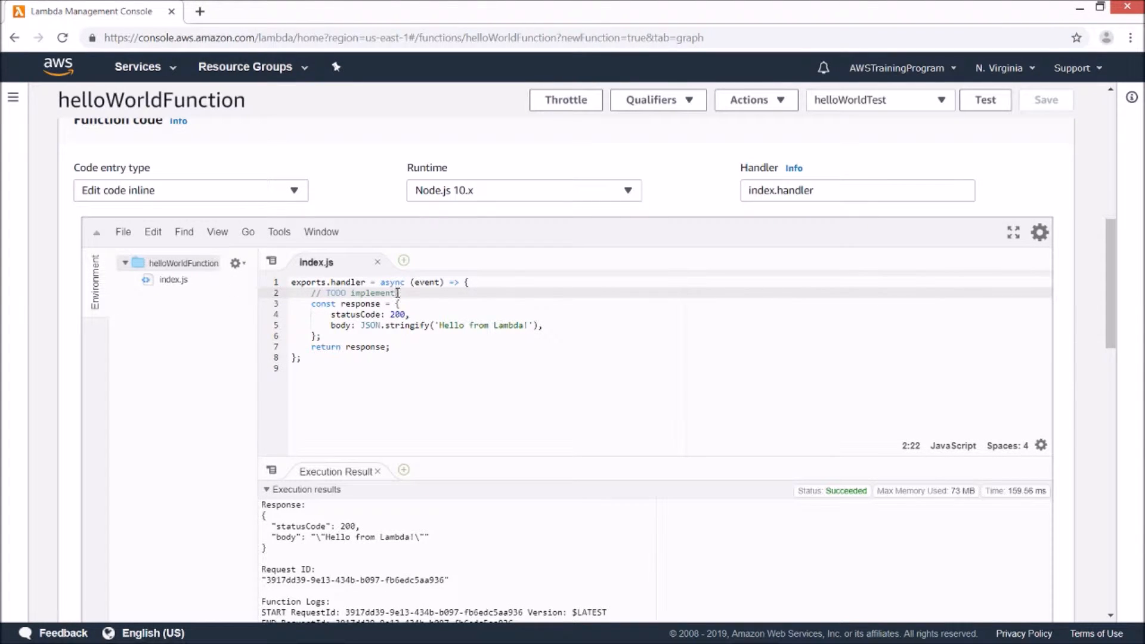
double_click(420, 284)
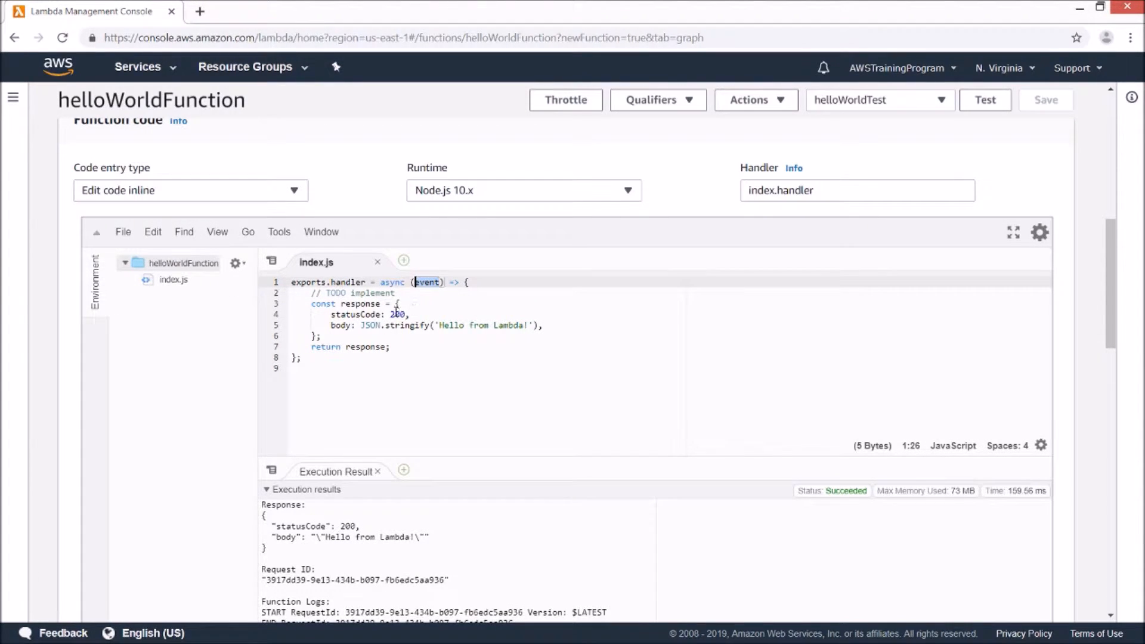
click(422, 303)
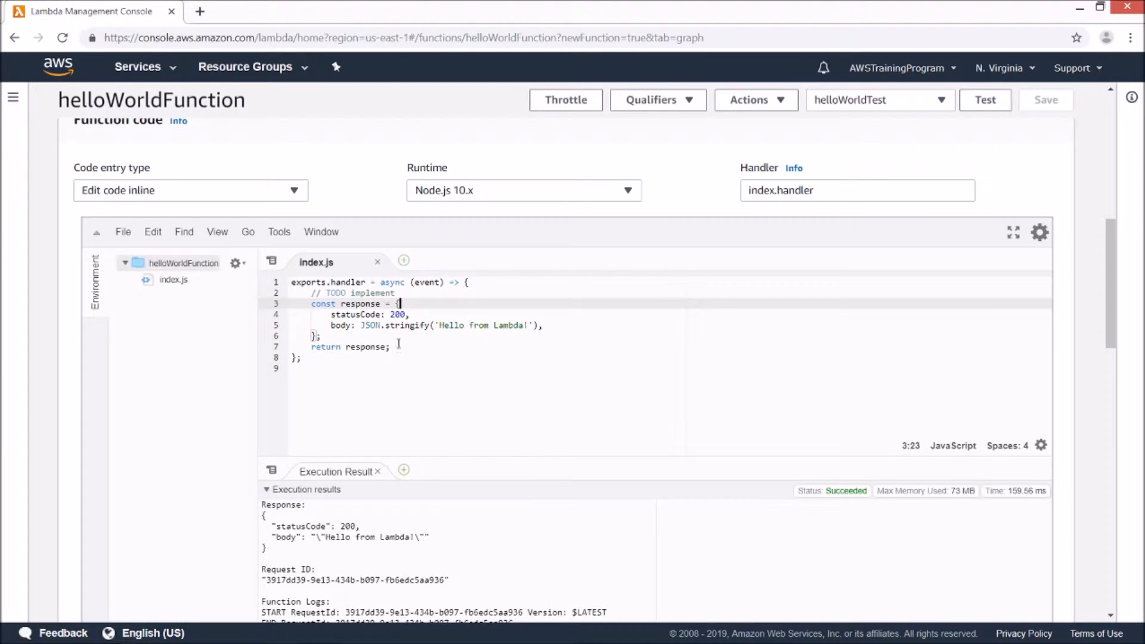
click(480, 283)
key(Return)
key(Return)
text(let)
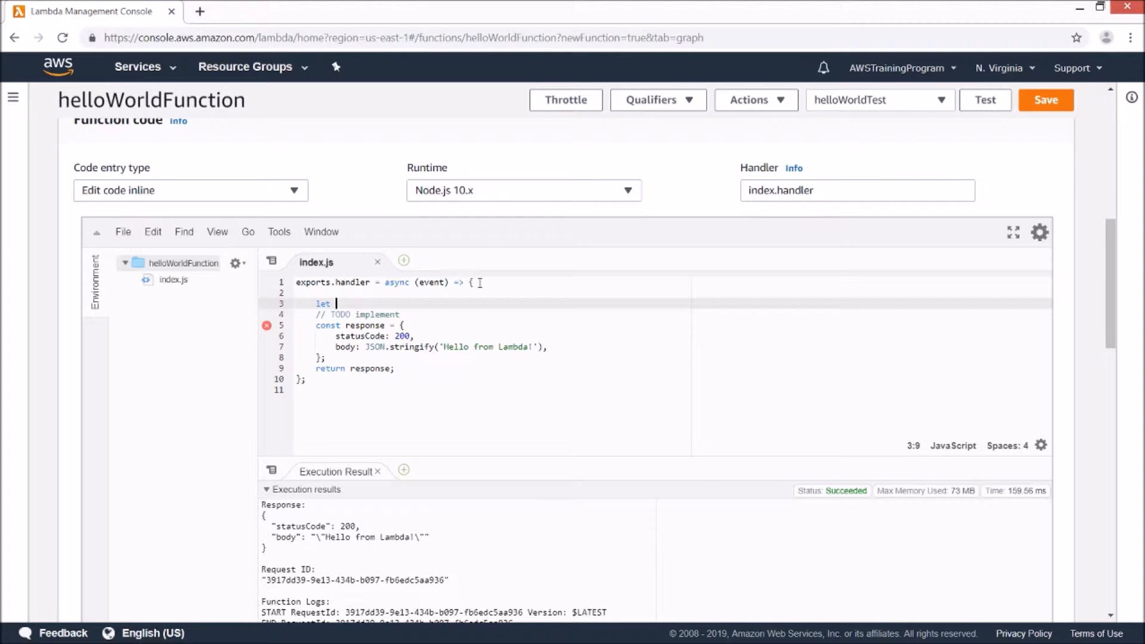
text( name = '';)
key(Return)
key(Return)
key(Return)
key(Up)
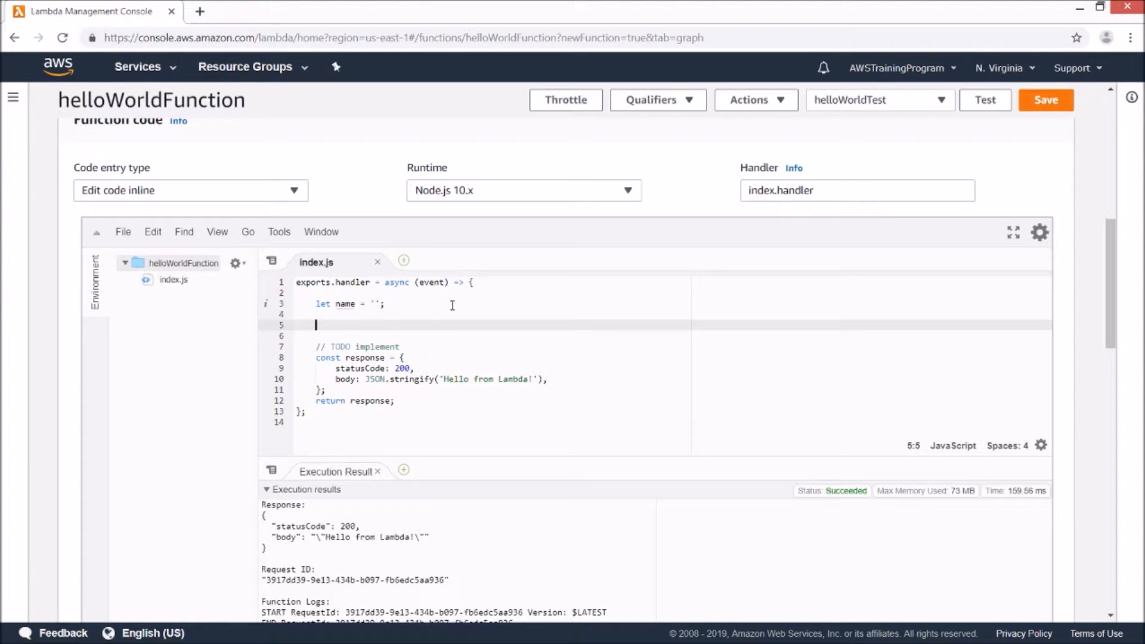
Below the name declaration in index.js, add an if block with the condition event && event.queryStringParameters && event.queryStringParameters.name
text(if (event)
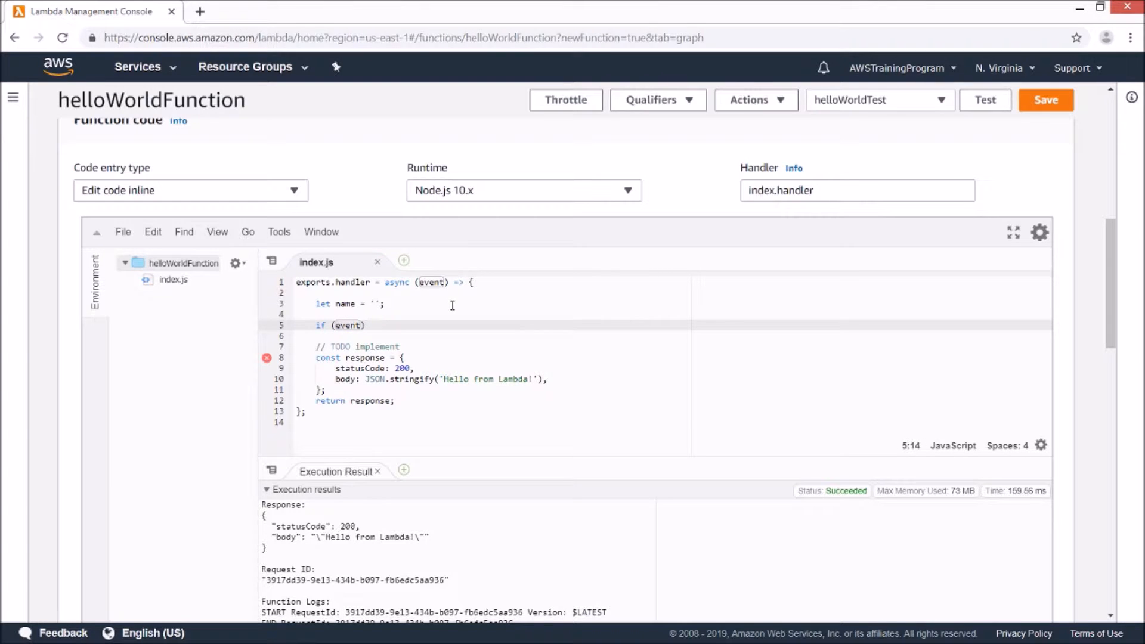
text(  && event)
text(.query)
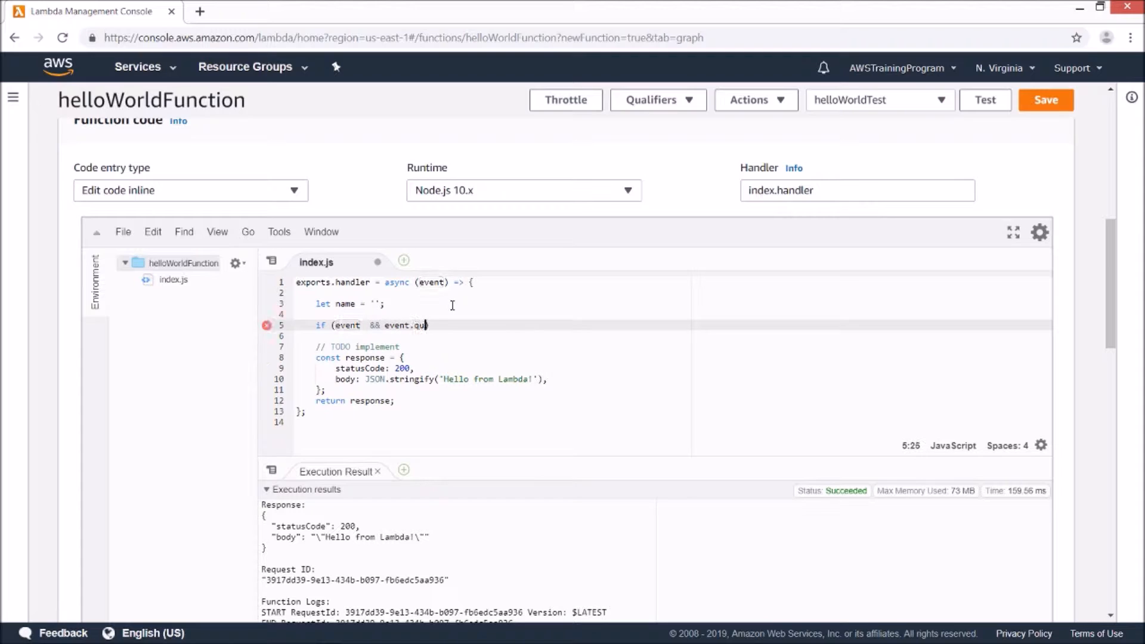
text(StringParameters && event.q)
key(Return)
text(.)
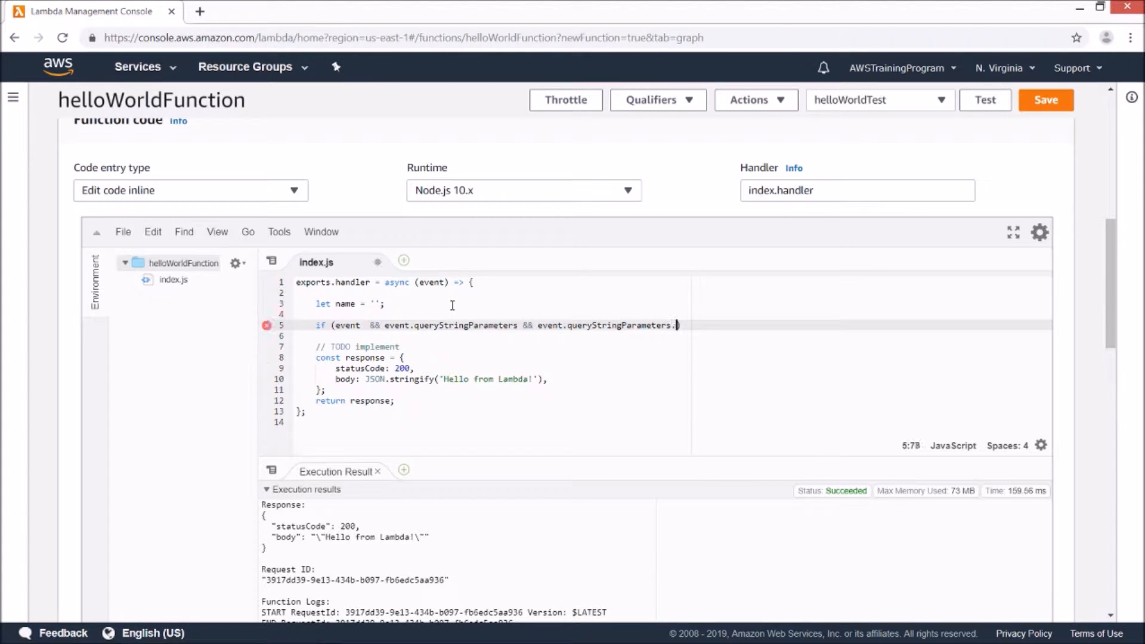
text(name)
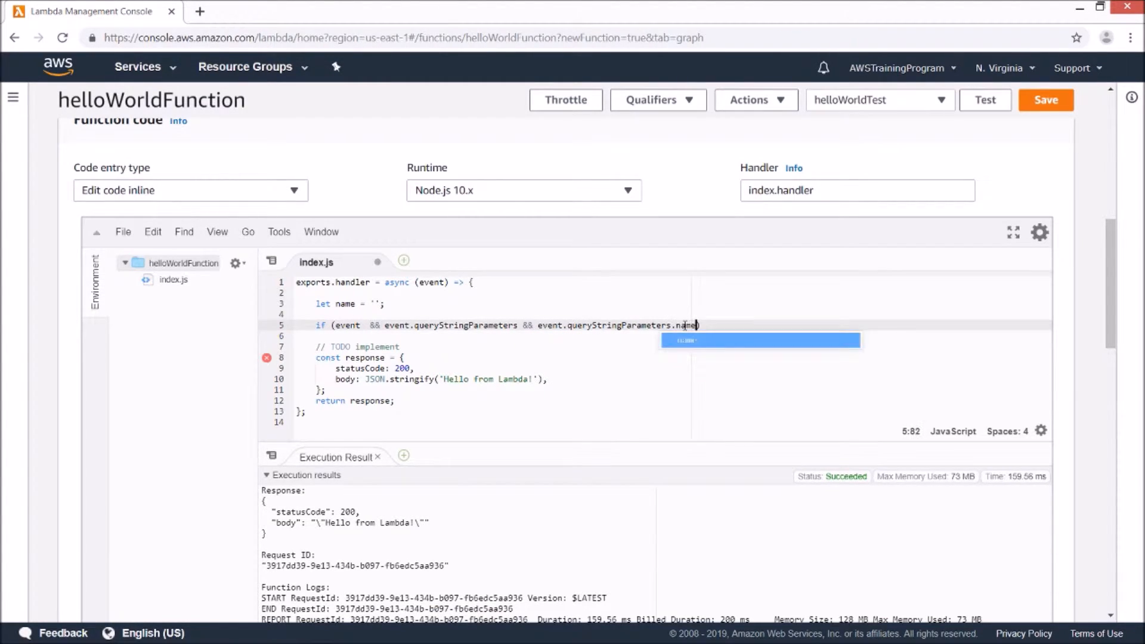
text() {)
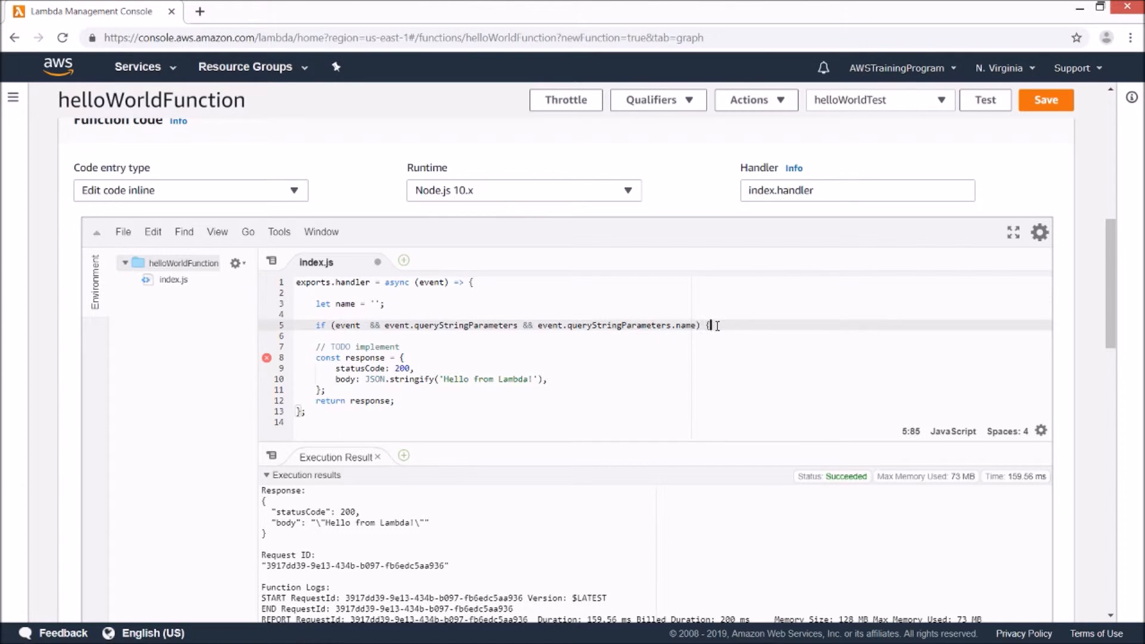
key(Return)
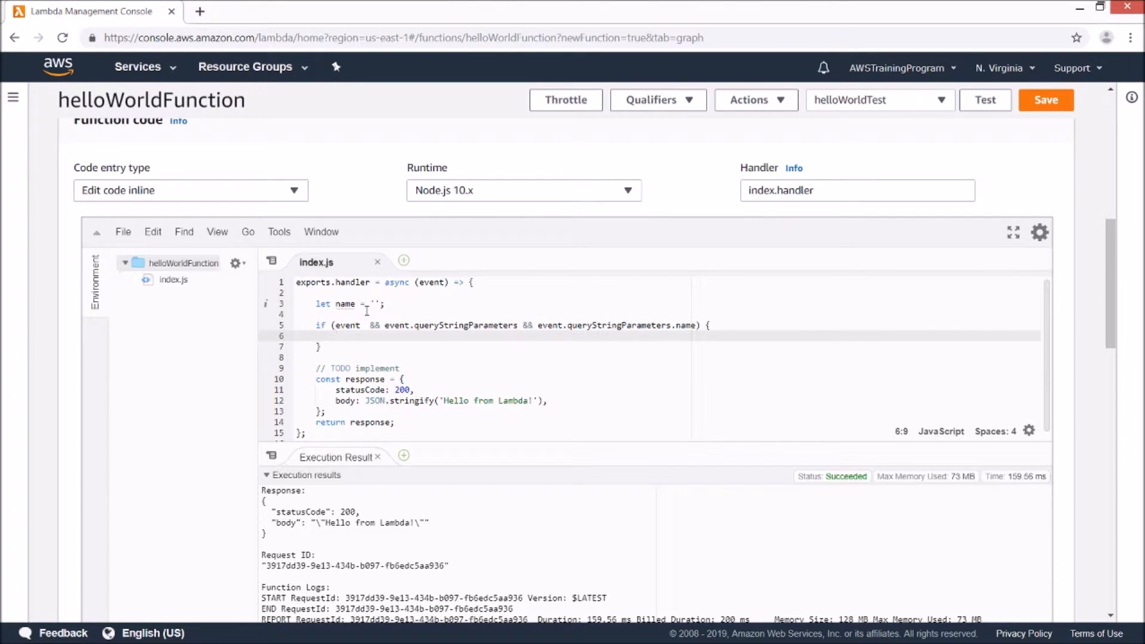
Inside the if block, assign the query value with name = event.queryStringParameters.name;
text(name)
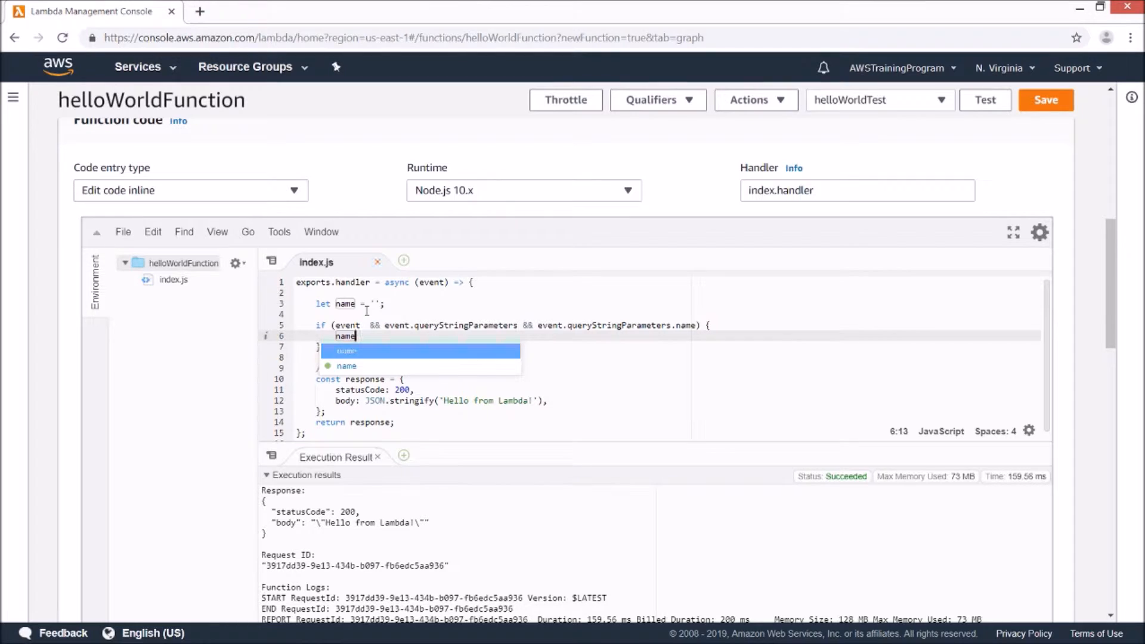
text( = even)
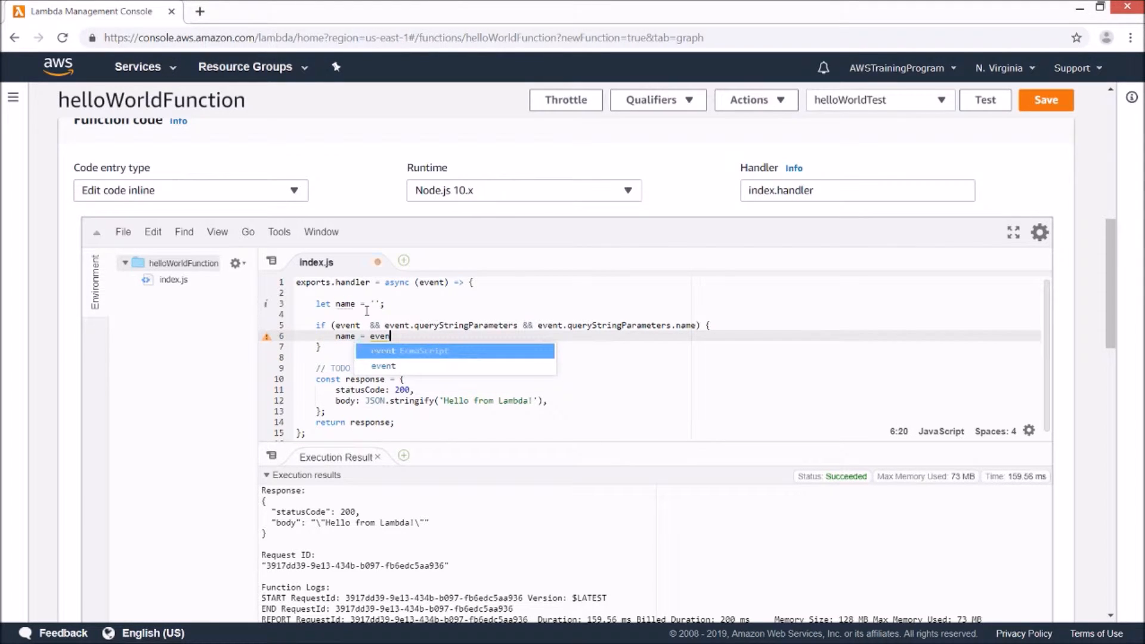
text(t.queryStringParameters.name;)
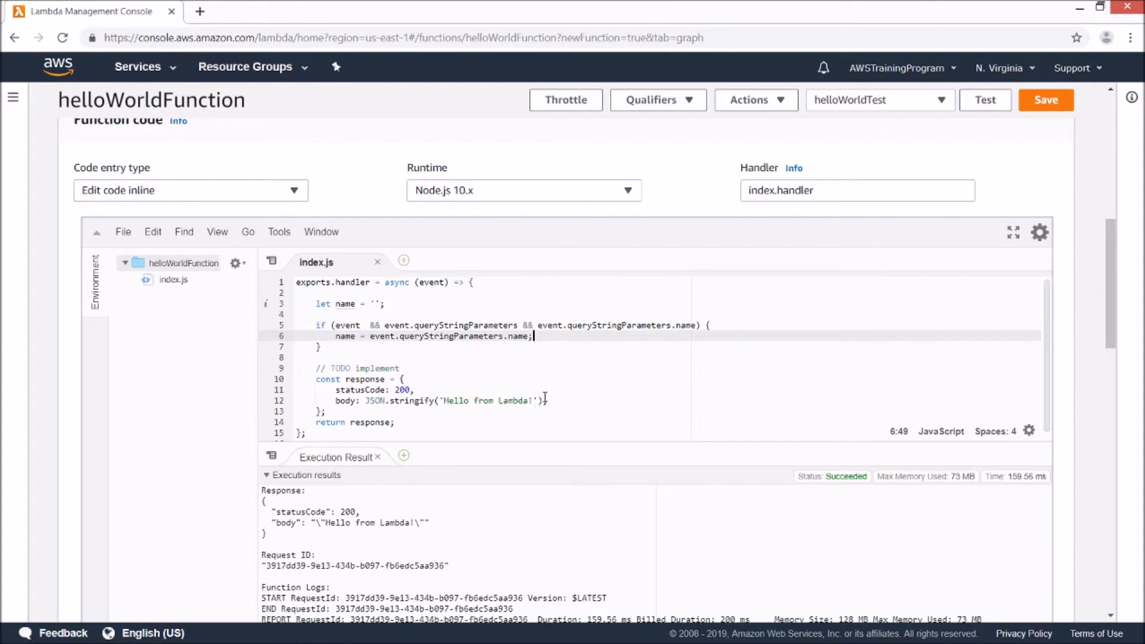
Replace the JSON.stringify expression in the response's body property with the name variable
drag(540, 400, 366, 400)
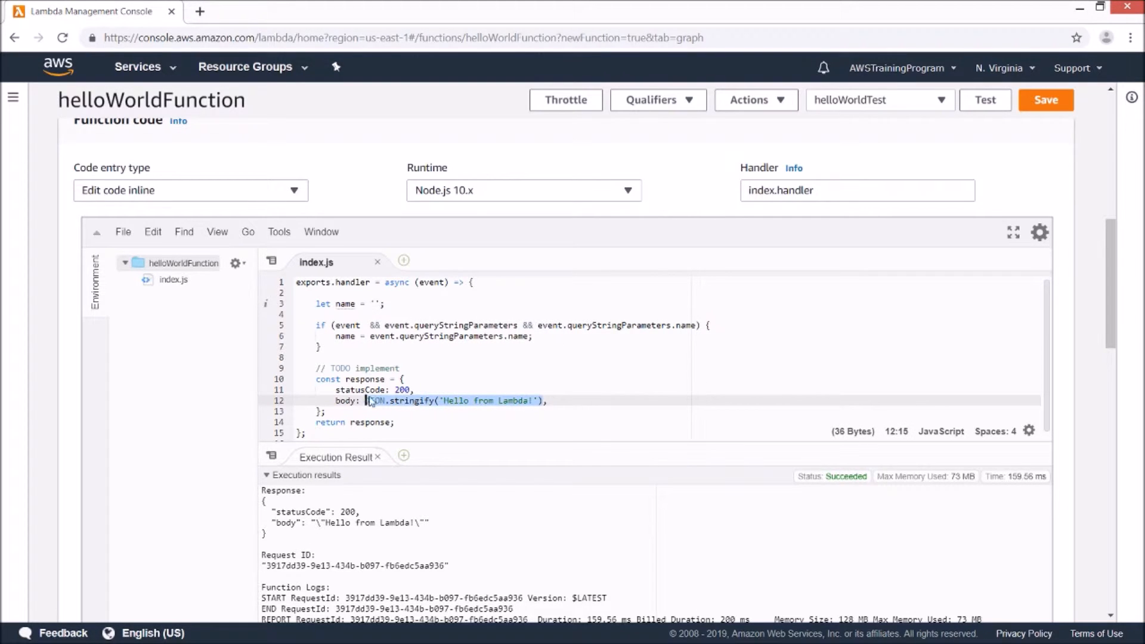
key(BackSpace)
text(name,)
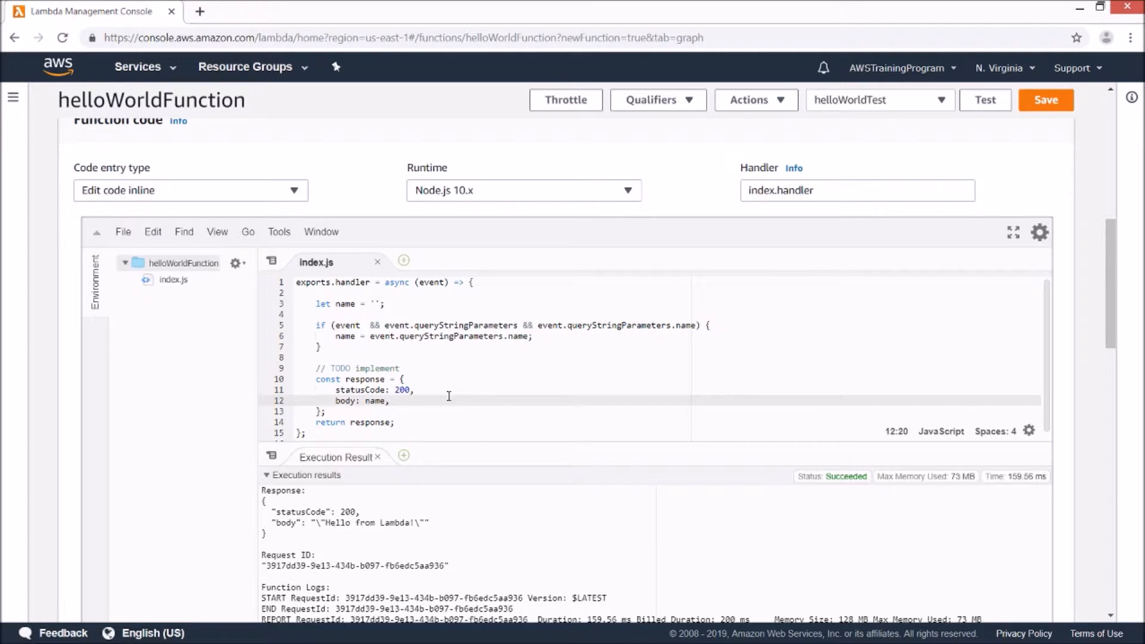
Add neatly indented response headers after body: Content-Type "text/html" and Access-Control-Allow-Methods, Access-Control-Allow-Headers and Access-Control-Allow-Origin, each set to "*"
key(Return)
text(headers: { "Content-Type": "text/html", "Access-Control-Allow-Methods":"*", "Access-Control-Allow-Headers":"*", "Access-Control-Allow-Origin":"*" })
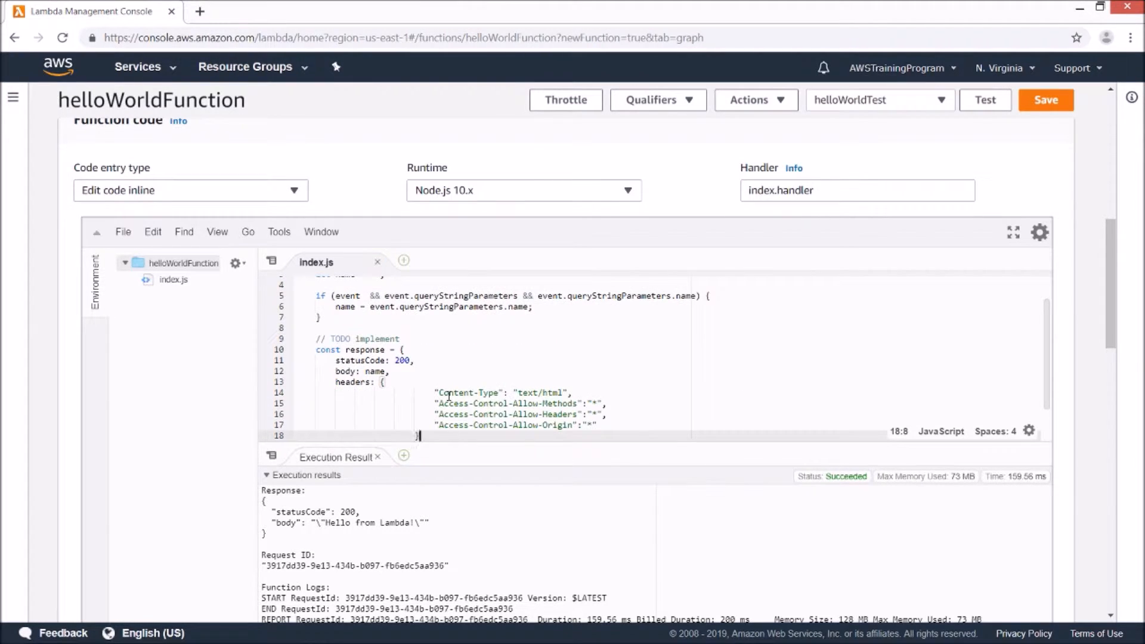
scroll(448, 395, down, 2)
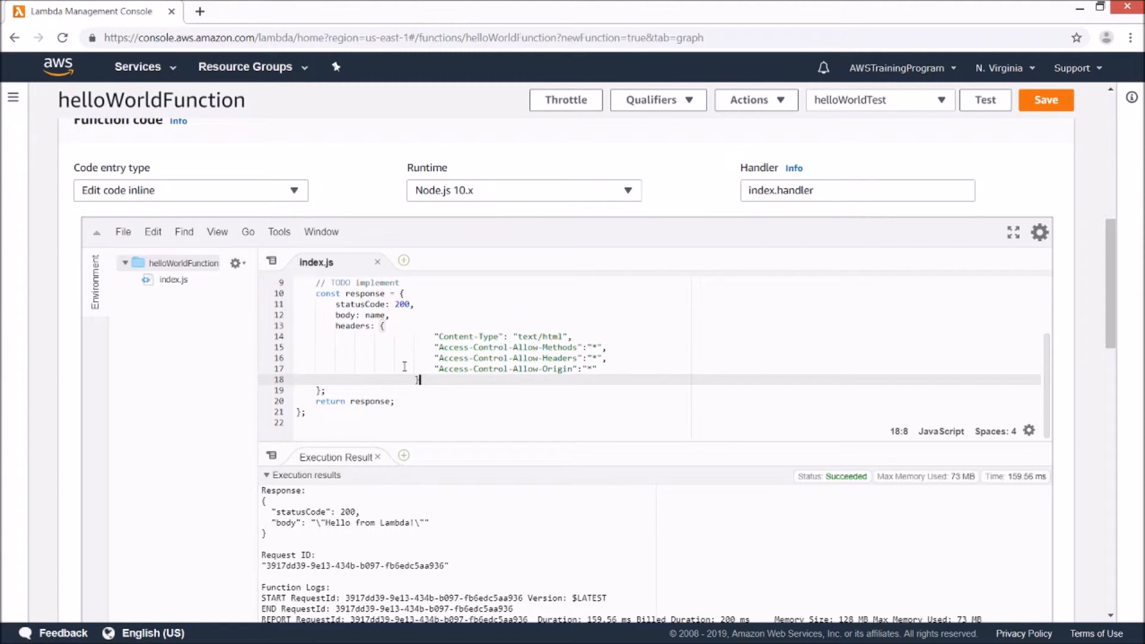
drag(441, 380, 336, 337)
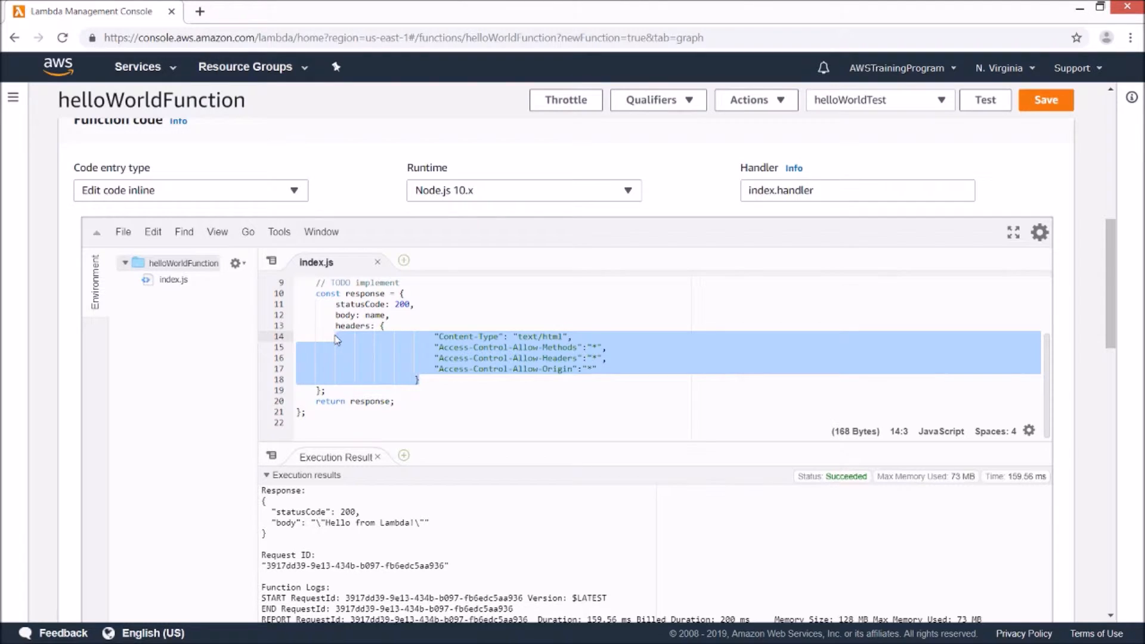
key(shift+Tab)
key(shift+Tab)
key(shift+Tab)
key(shift+Tab)
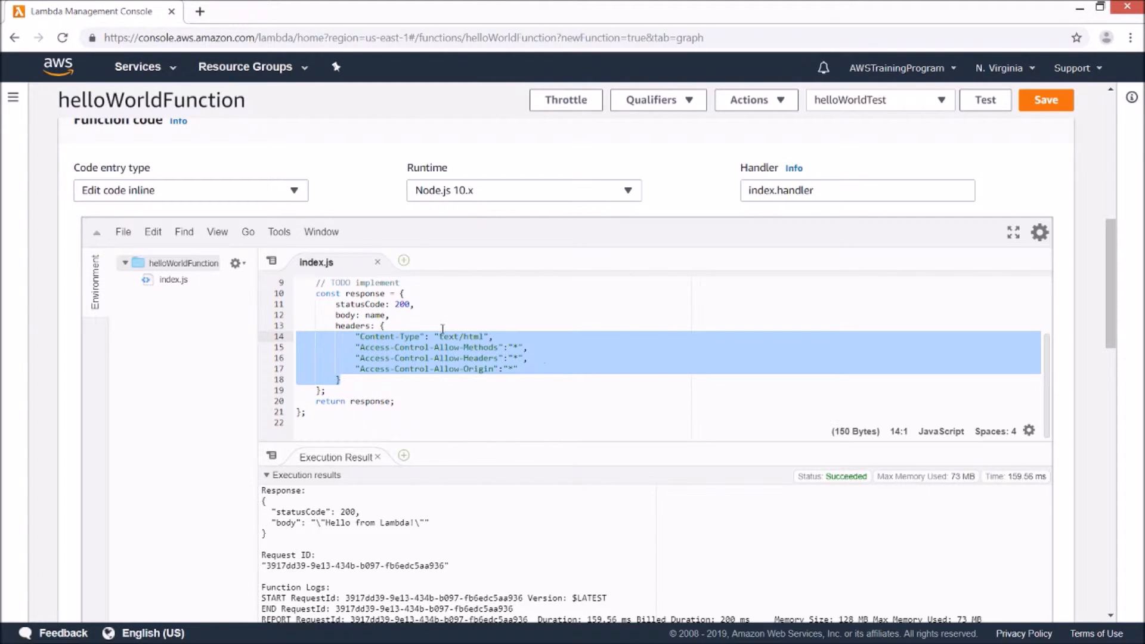
click(435, 316)
click(420, 326)
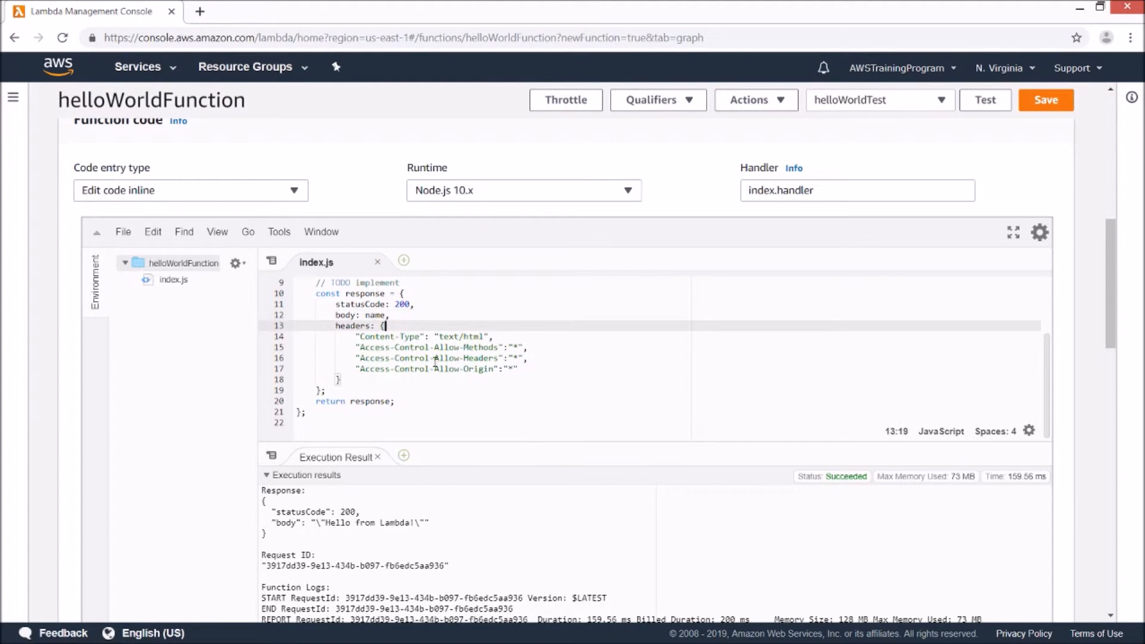
Save the function and run it with the helloWorldTest event, examining the returned body and headers in the execution details
scroll(502, 341, up, 2)
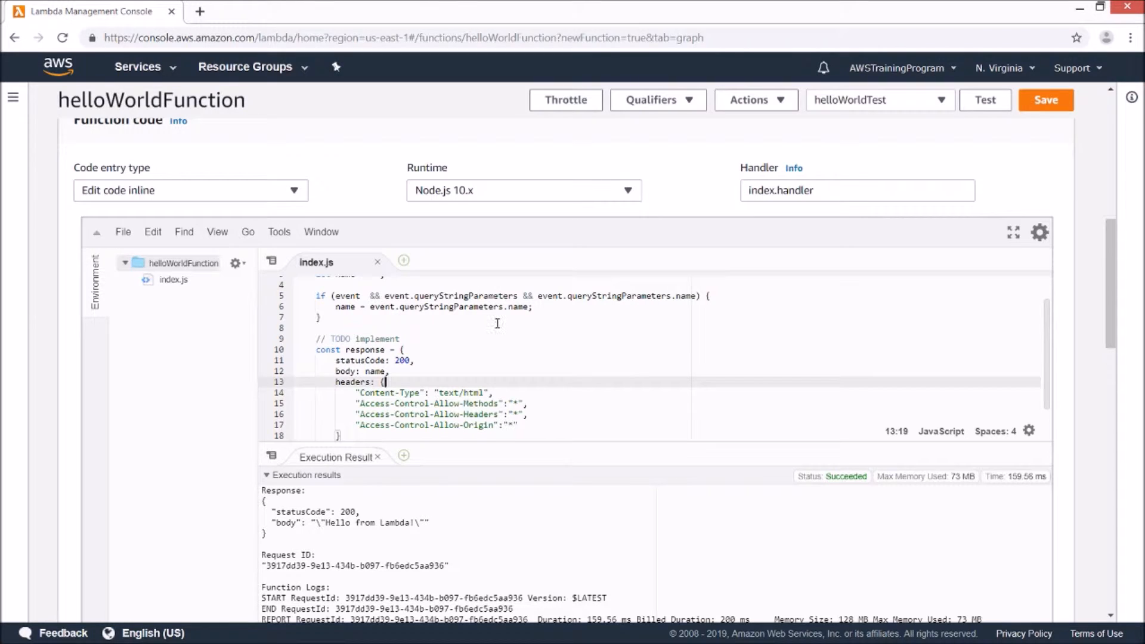
click(1043, 101)
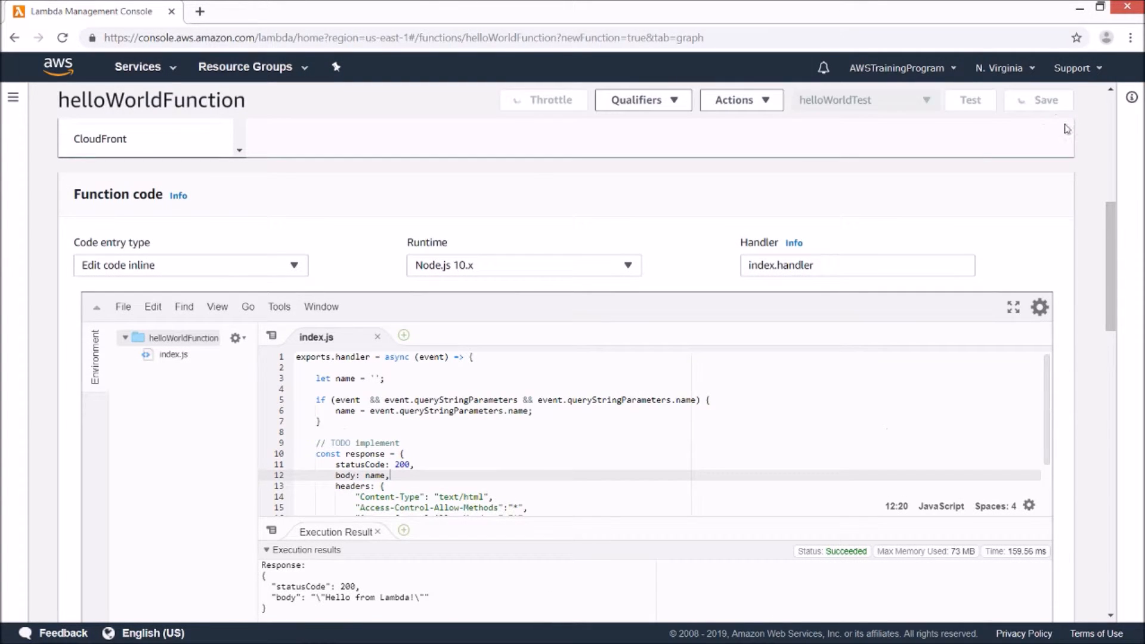
click(978, 145)
click(114, 213)
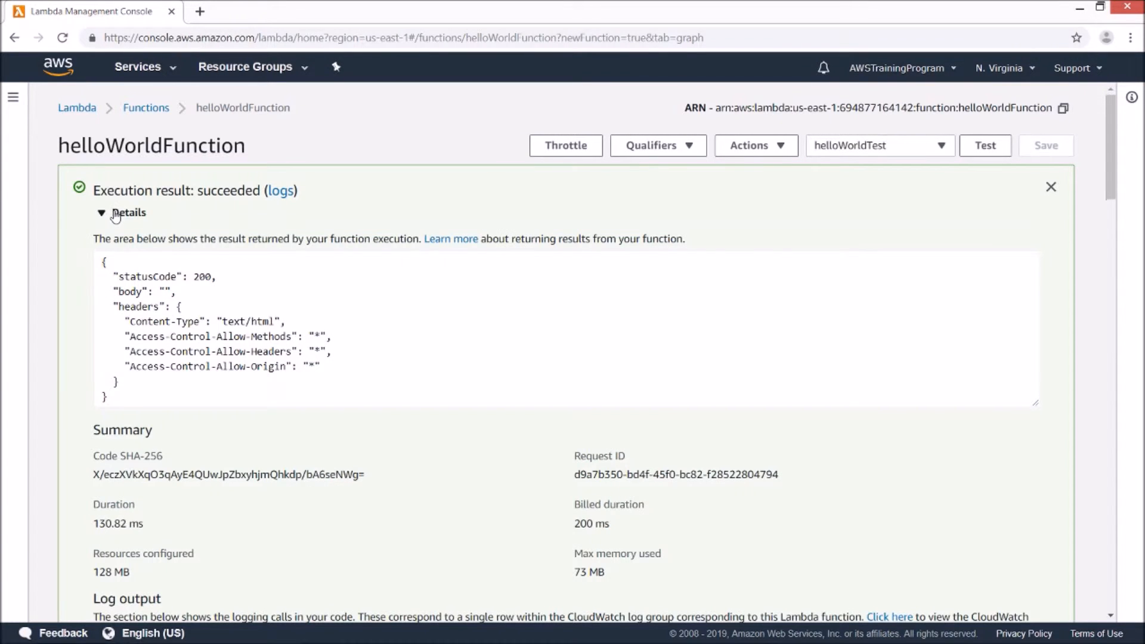
drag(160, 291, 171, 292)
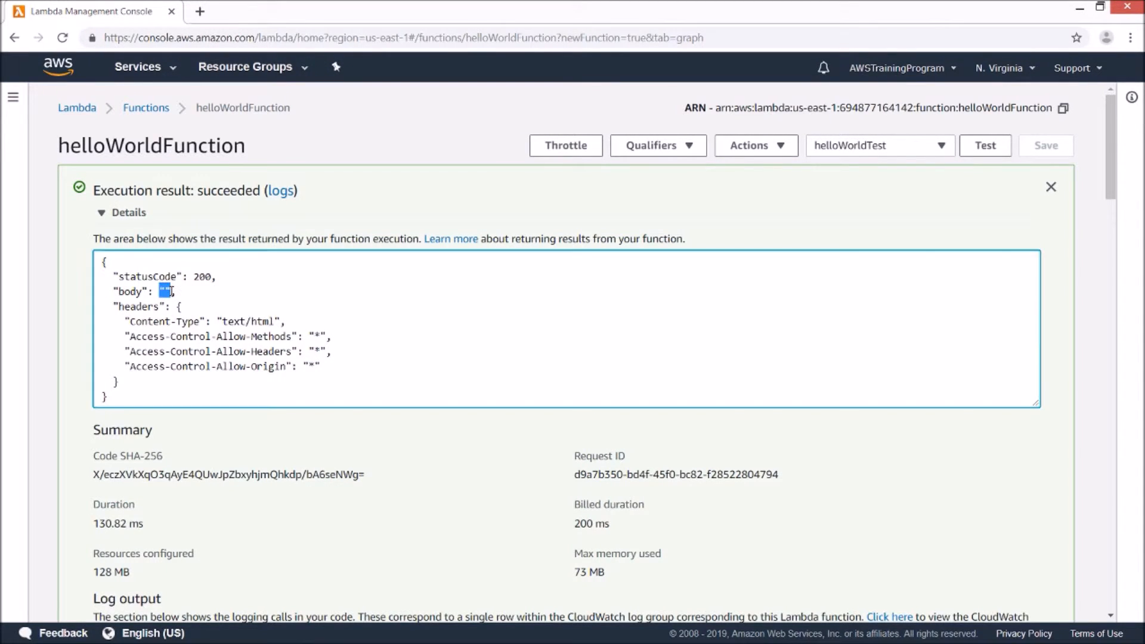
drag(142, 376, 132, 291)
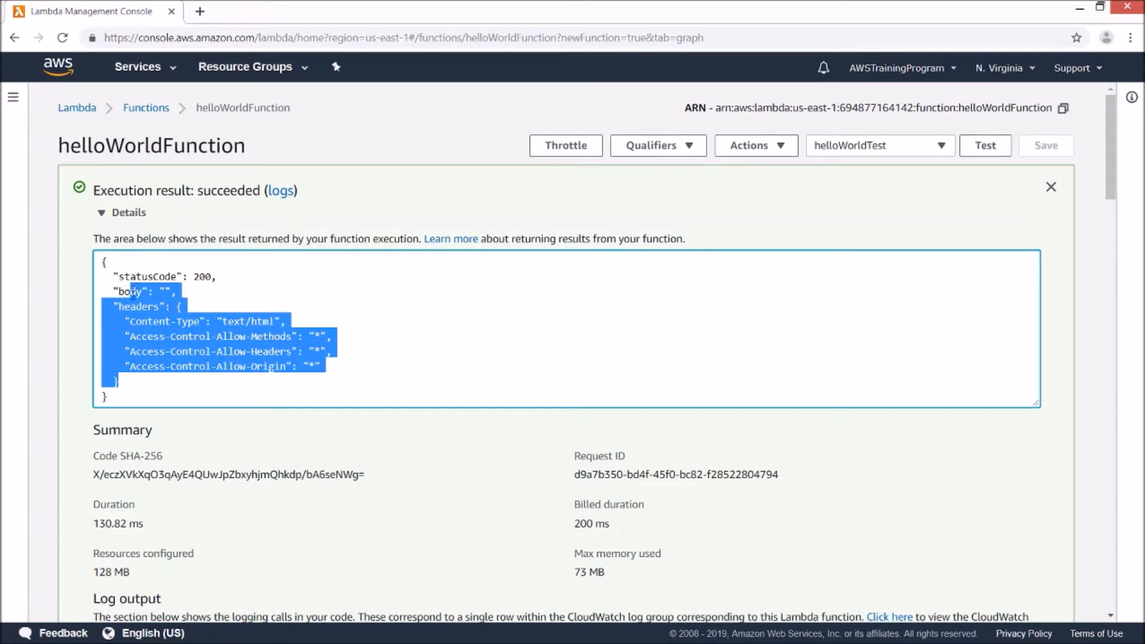
click(164, 289)
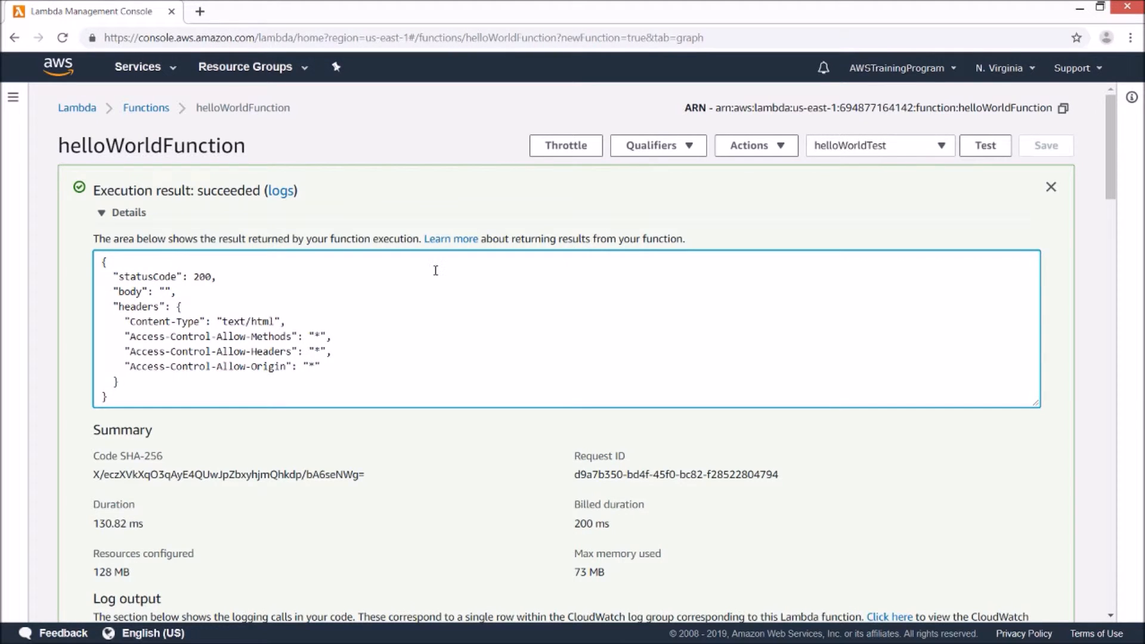
scroll(1099, 319, down, 12)
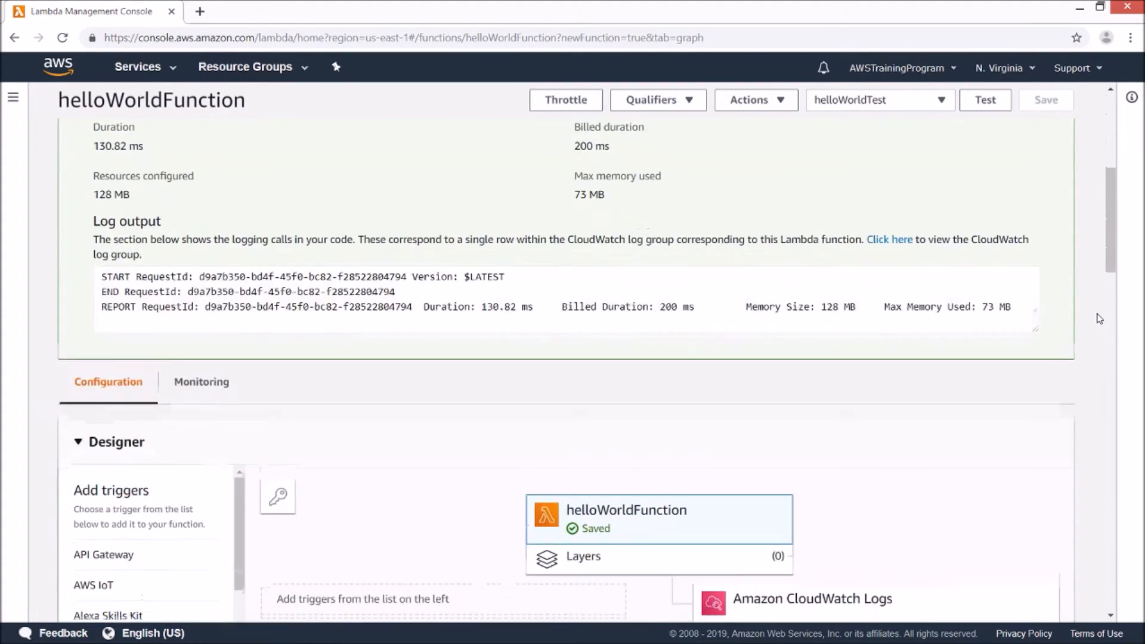
scroll(1099, 318, down, 4)
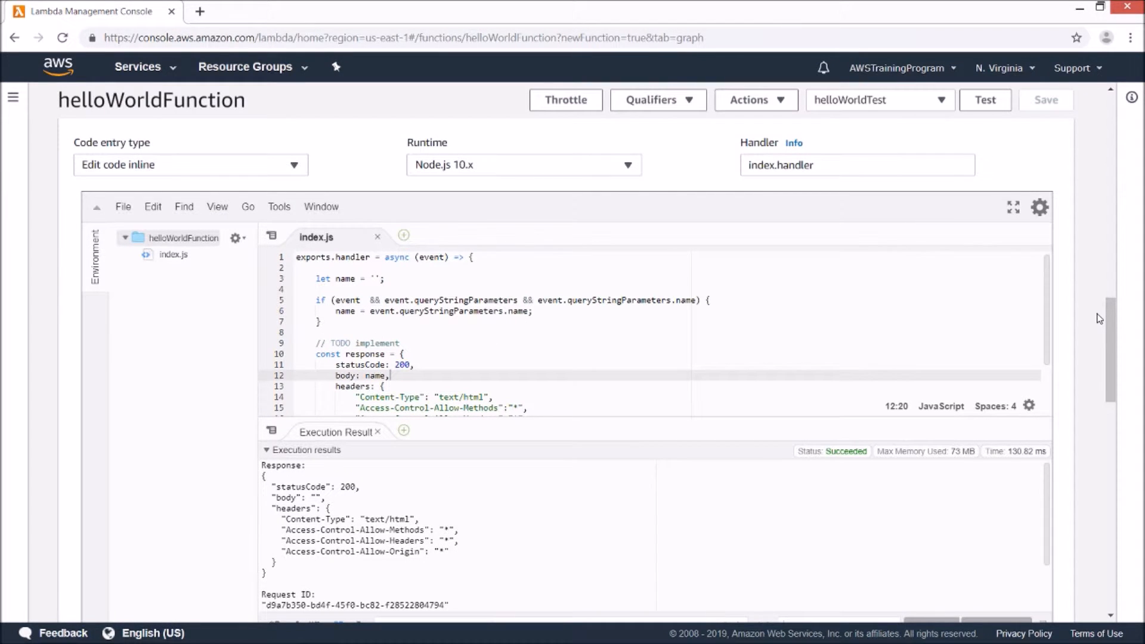
scroll(1096, 319, up, 10)
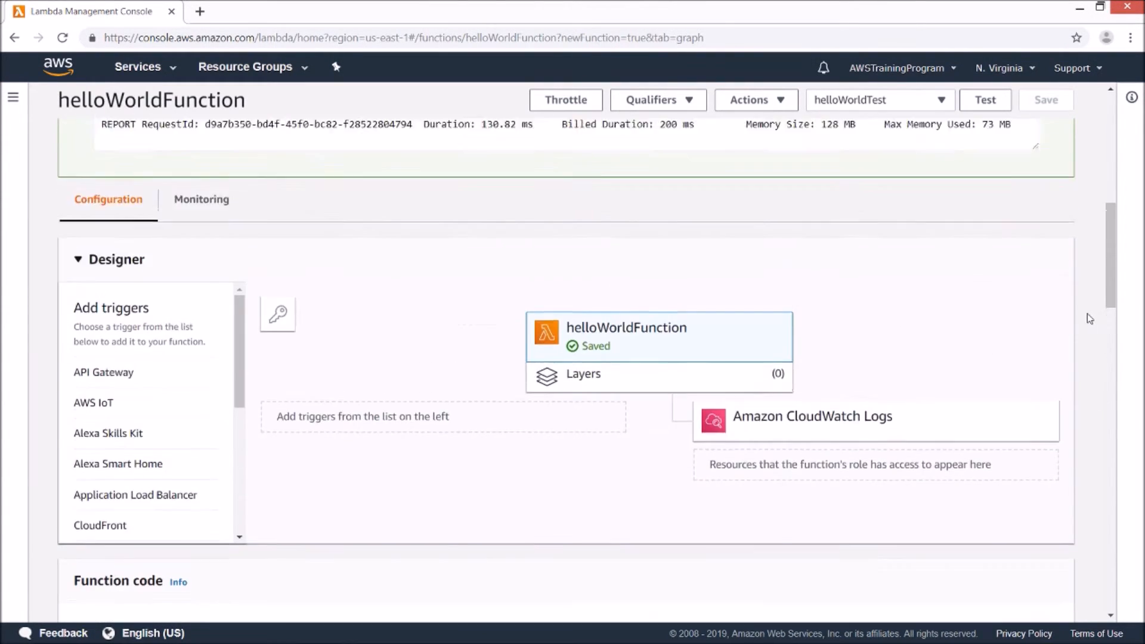
scroll(1090, 319, up, 6)
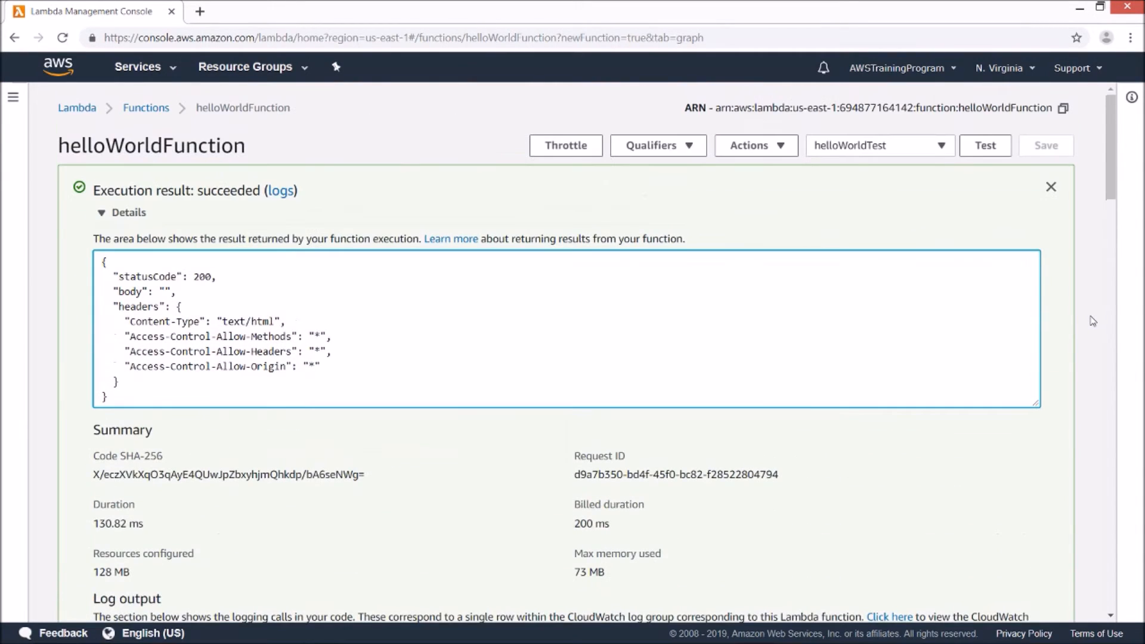
Switch to the Amazon API Gateway service, get started with API creation and dismiss the example API notice
click(137, 67)
click(80, 187)
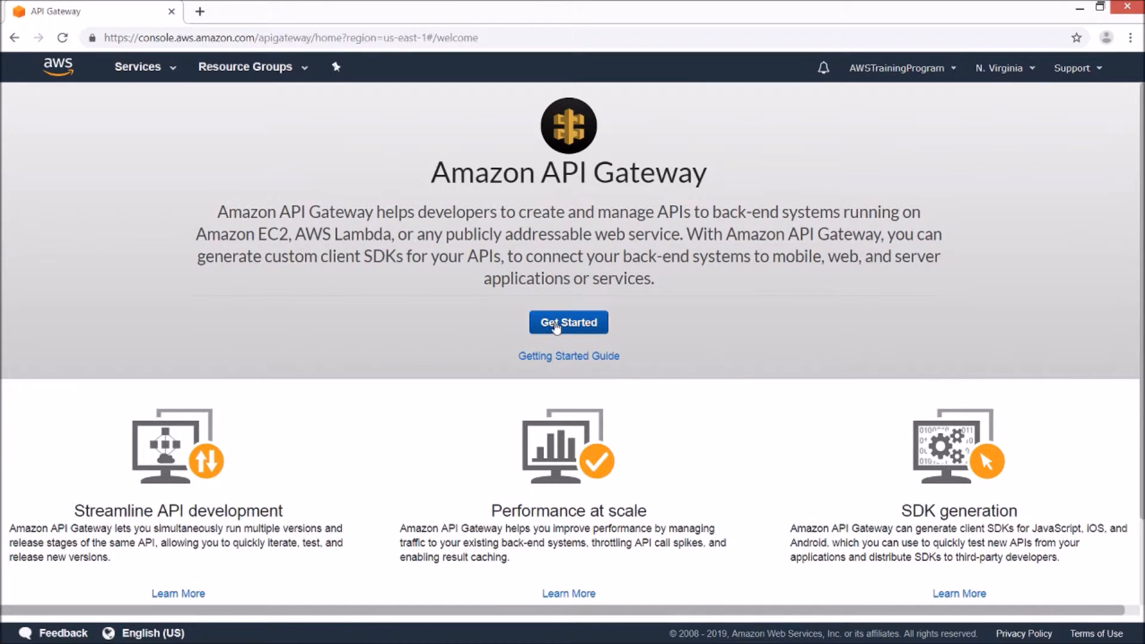
click(555, 326)
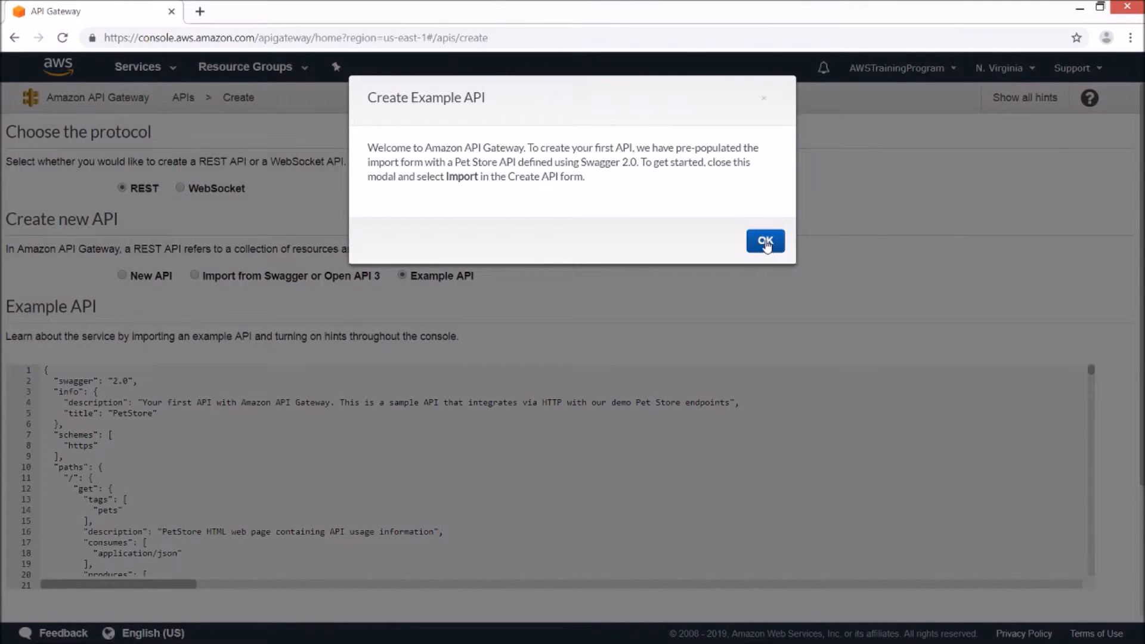
click(764, 241)
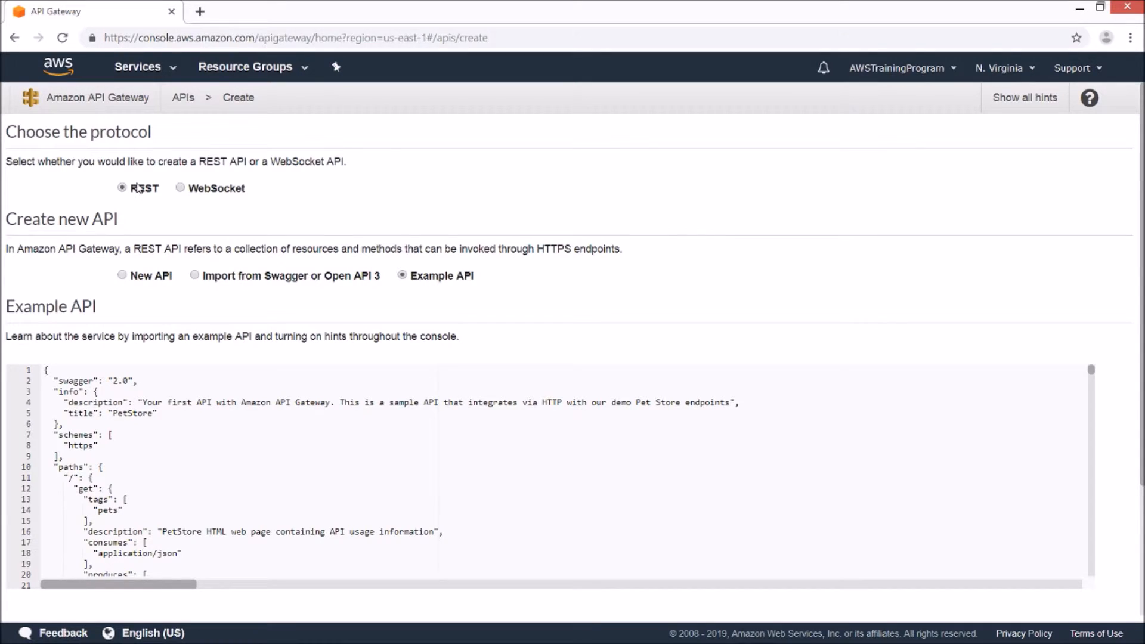
Set up a new REST API instead of the example one and name it helloWorldAPI
click(123, 276)
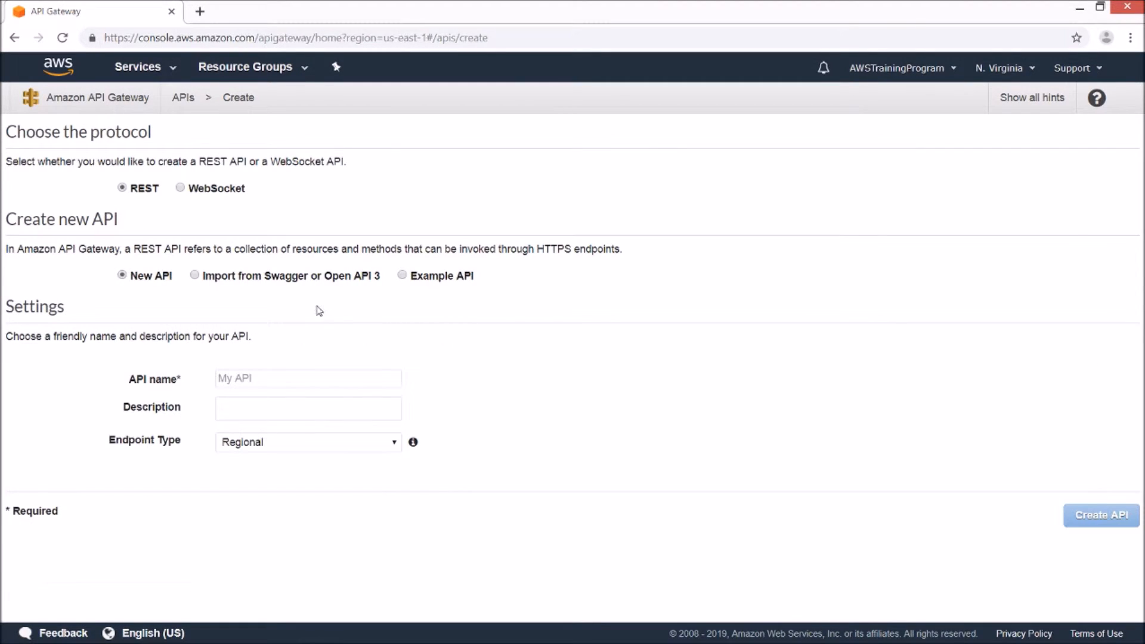
click(338, 379)
text(helloWorldAPI)
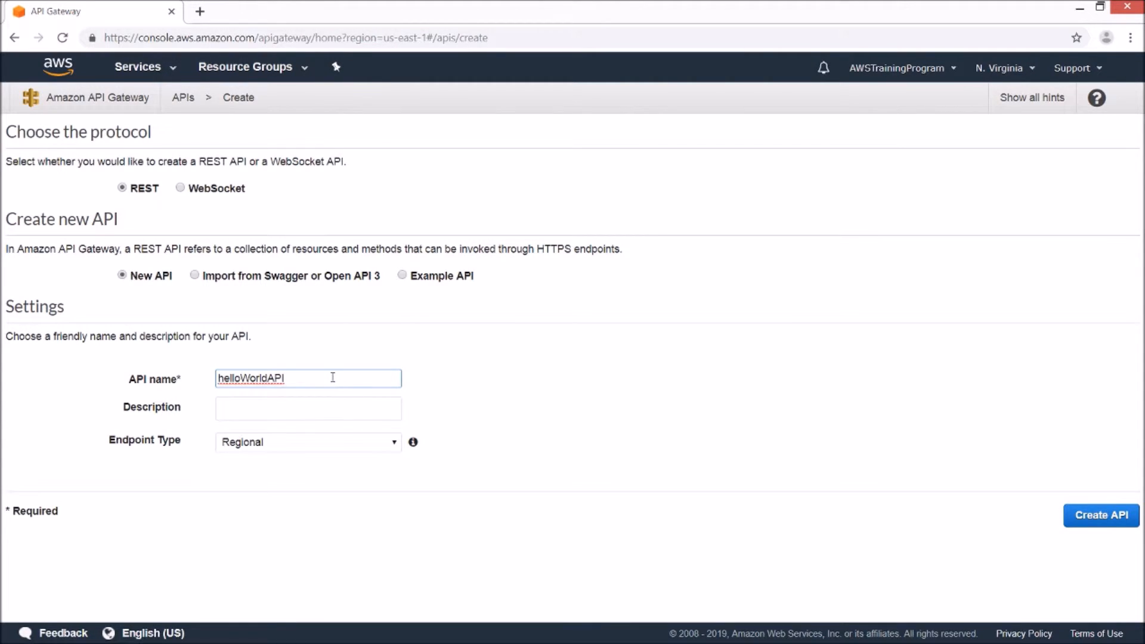
click(427, 405)
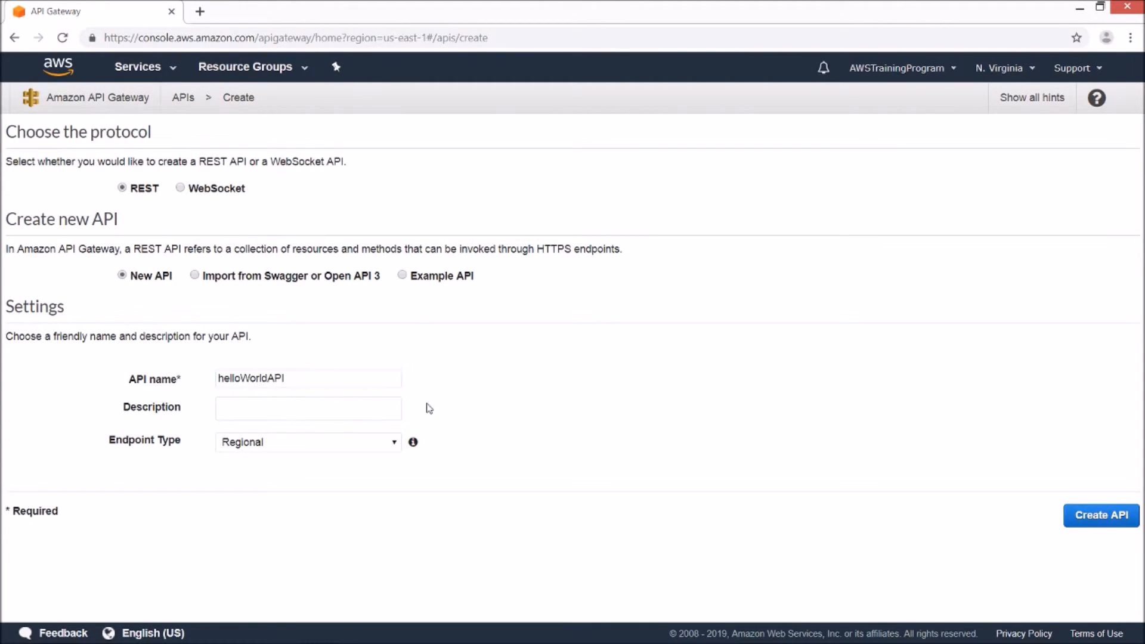
Review the endpoint type choices and their explanation, keep Regional, and create the API
click(359, 446)
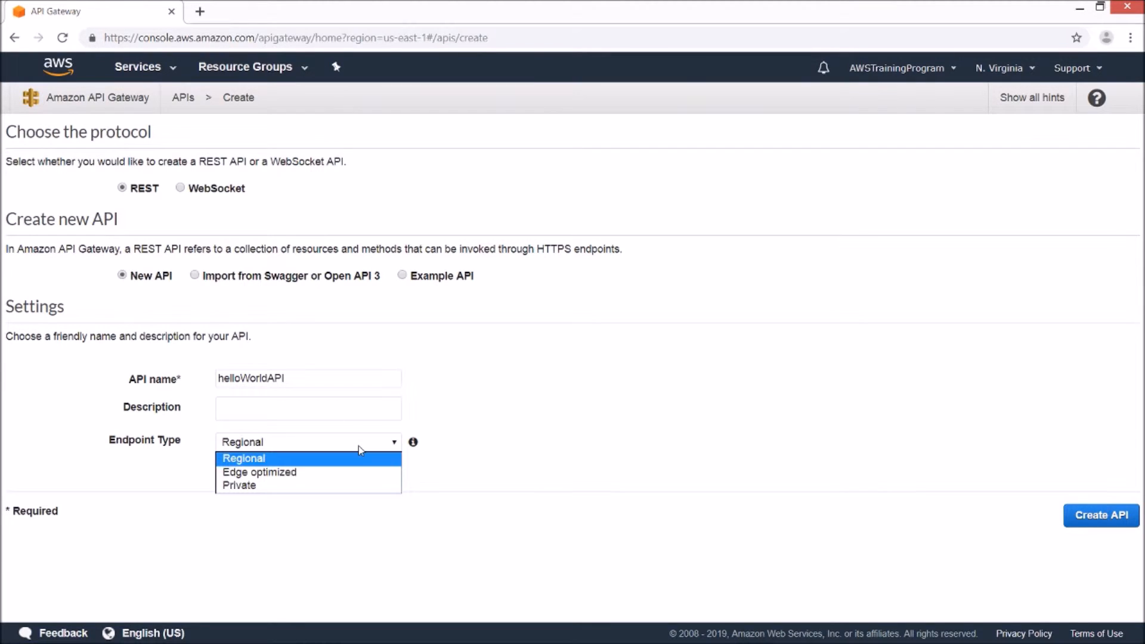
click(425, 416)
mouse_move(415, 446)
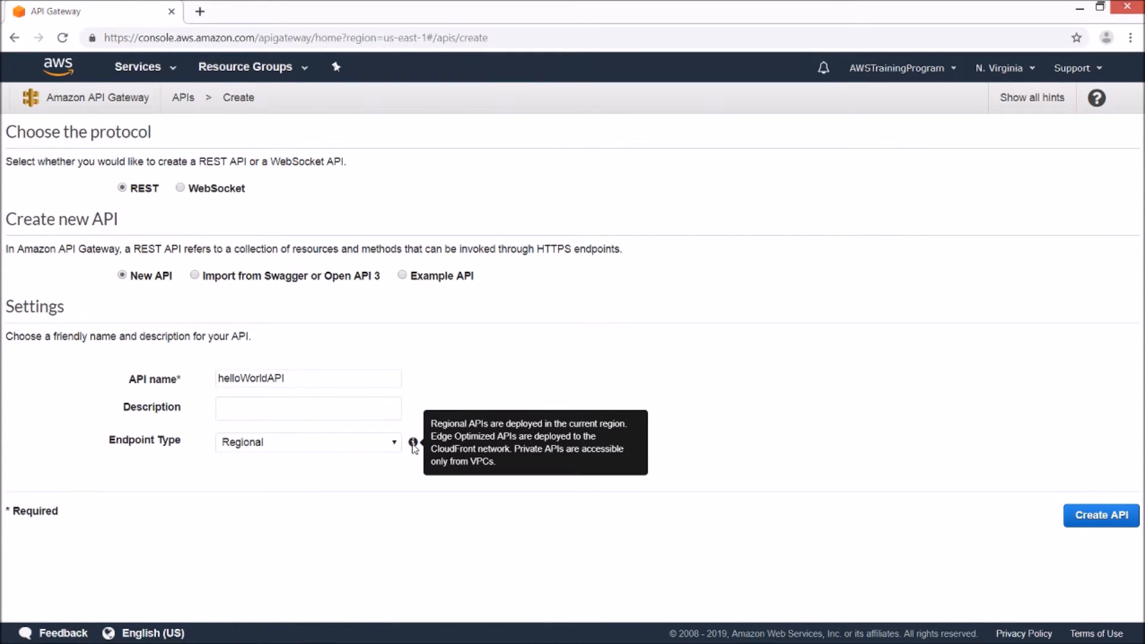
click(1096, 530)
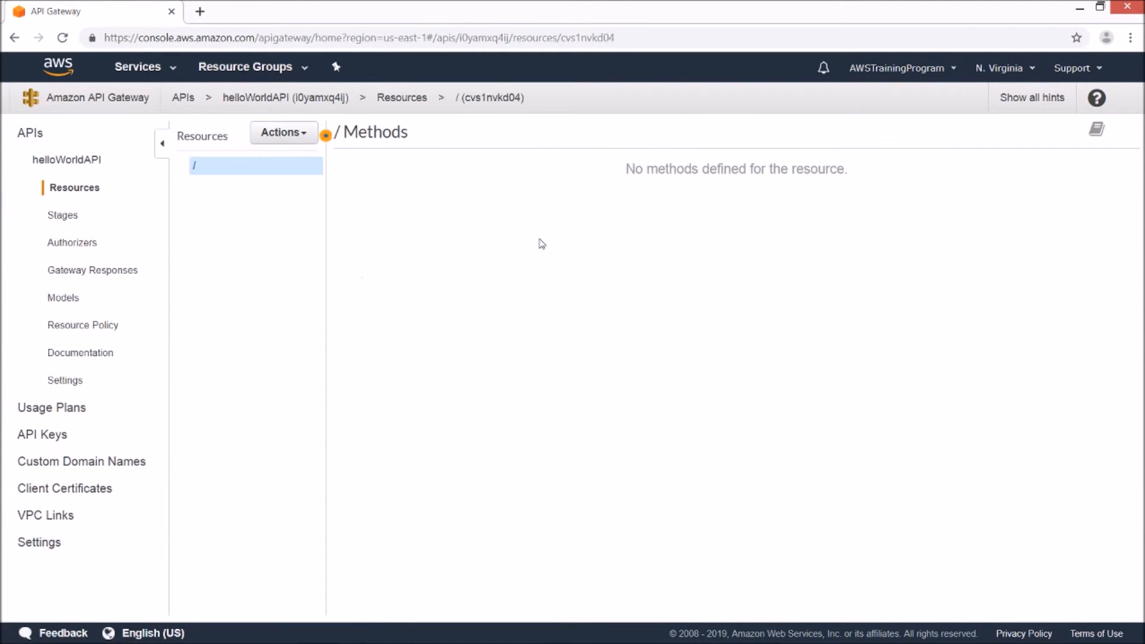
Create a GET method on the root resource of helloWorldAPI
click(291, 134)
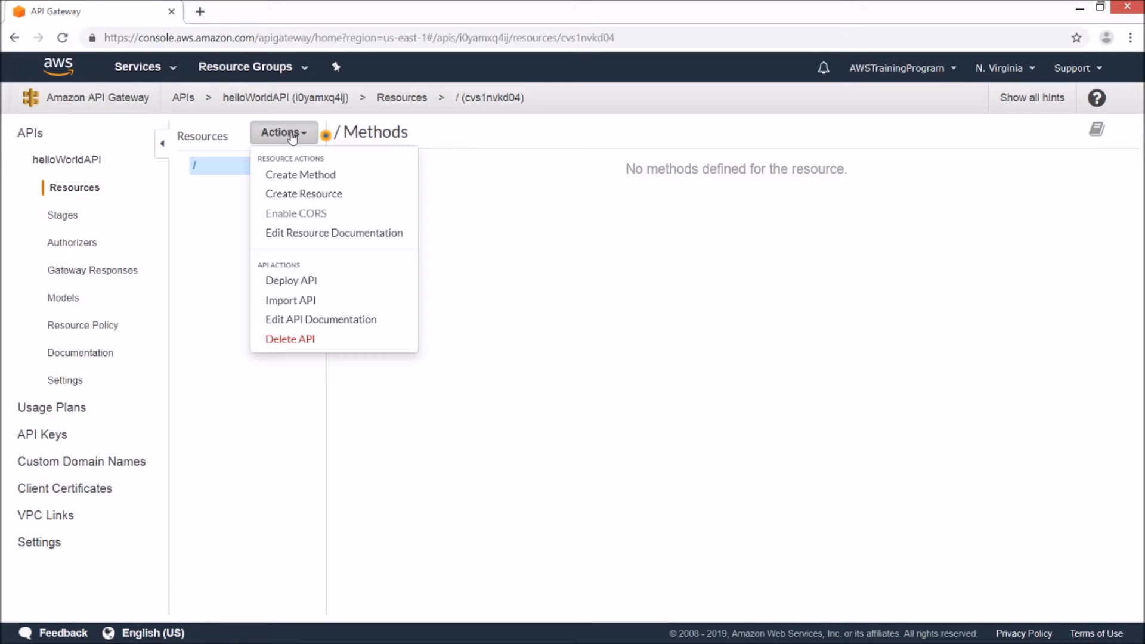
click(311, 175)
click(246, 183)
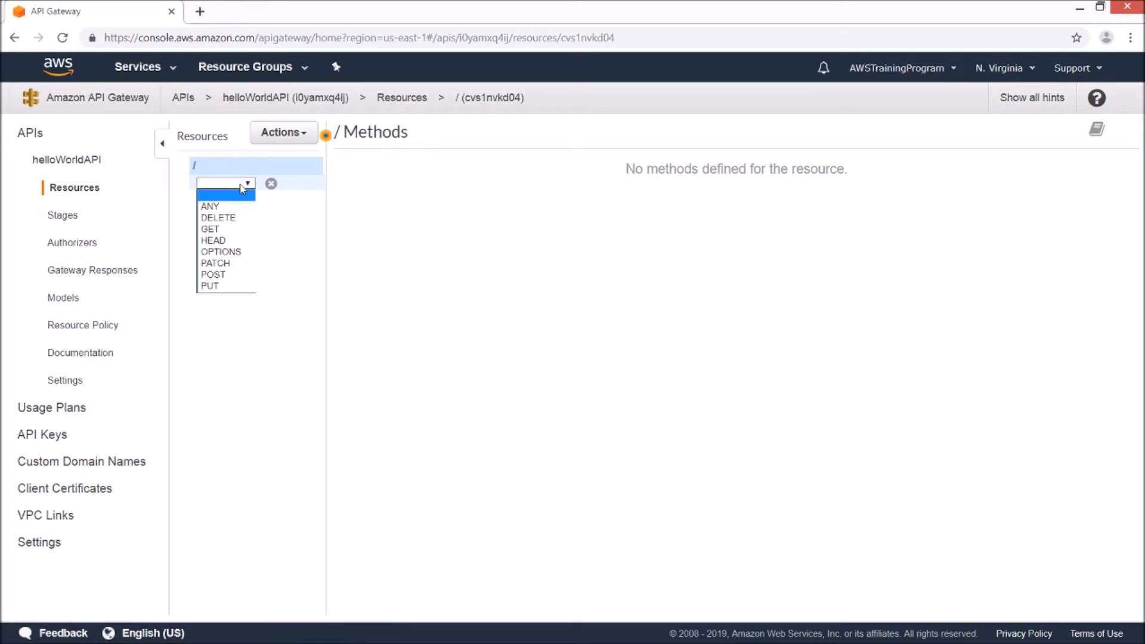
click(228, 229)
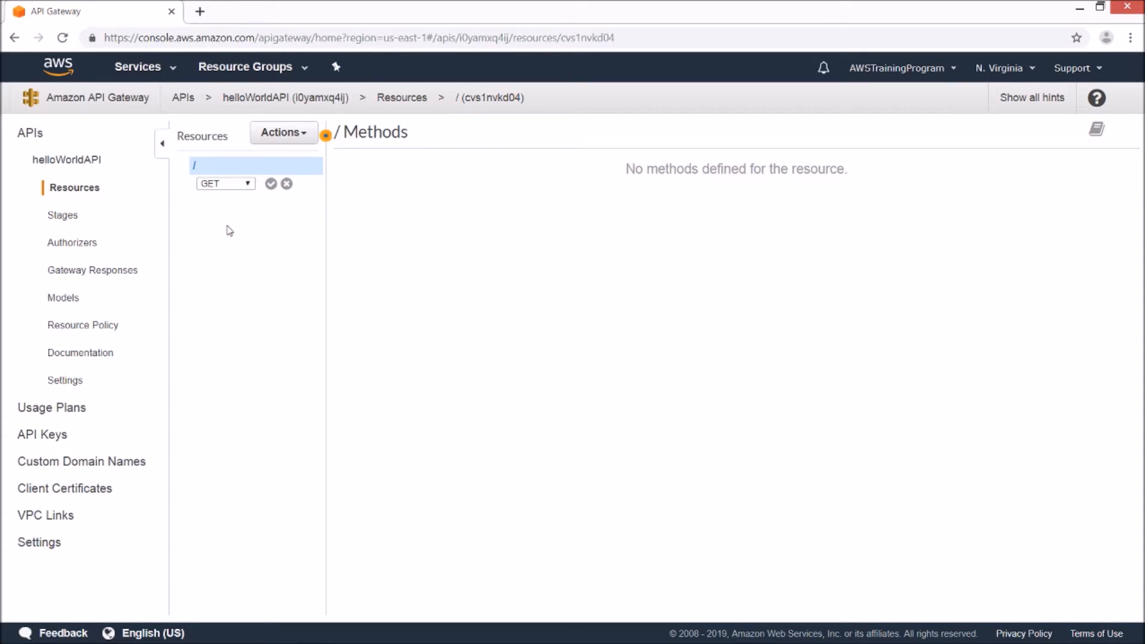
click(272, 183)
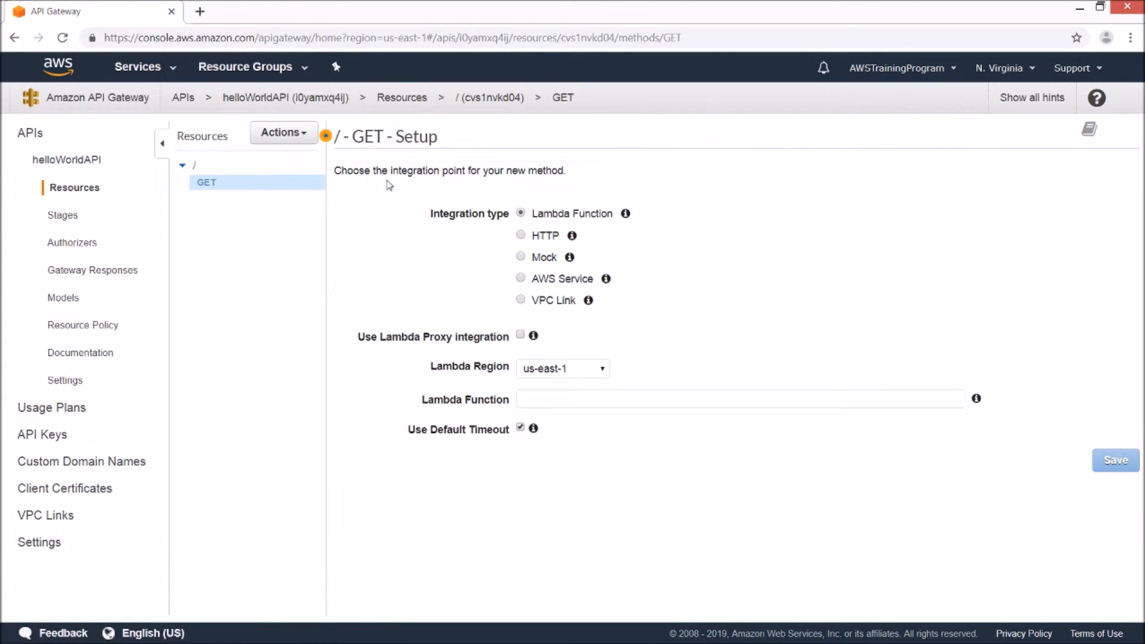
Integrate the GET method with helloWorldFunction using Lambda Proxy integration in us-east-1 with the default timeout, and grant API Gateway permission to invoke it
mouse_move(627, 216)
click(879, 391)
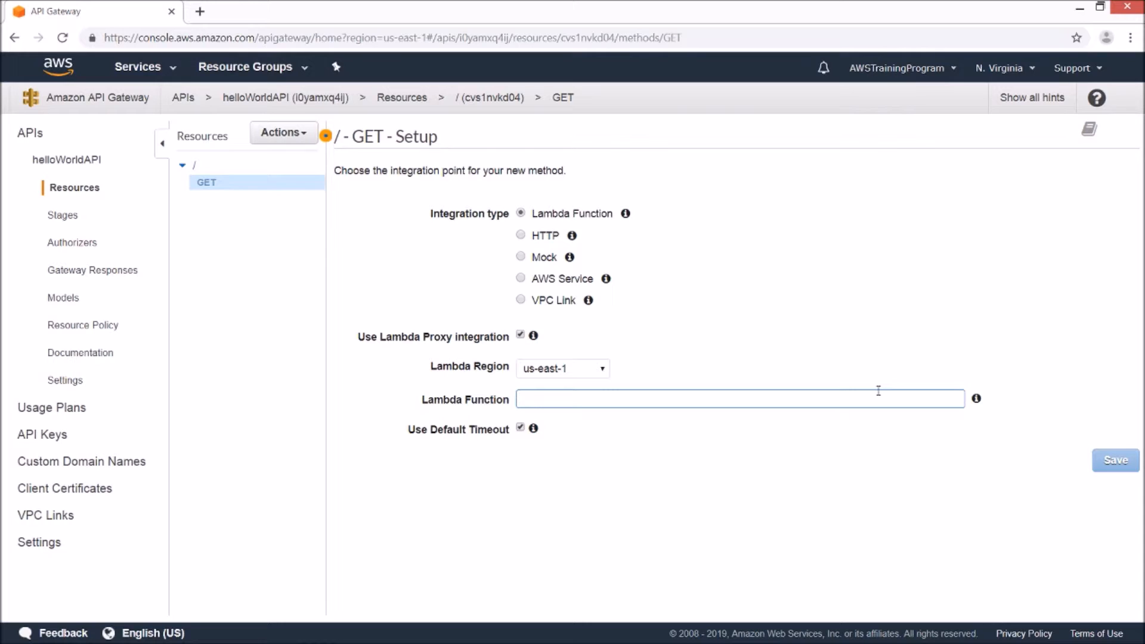
text(h)
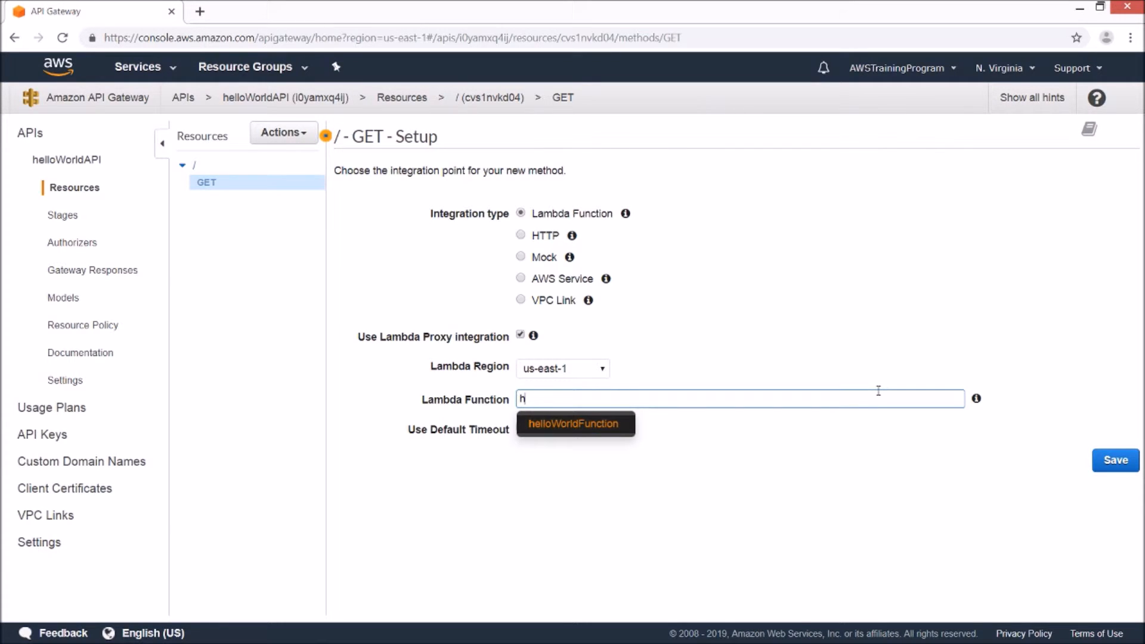
click(574, 424)
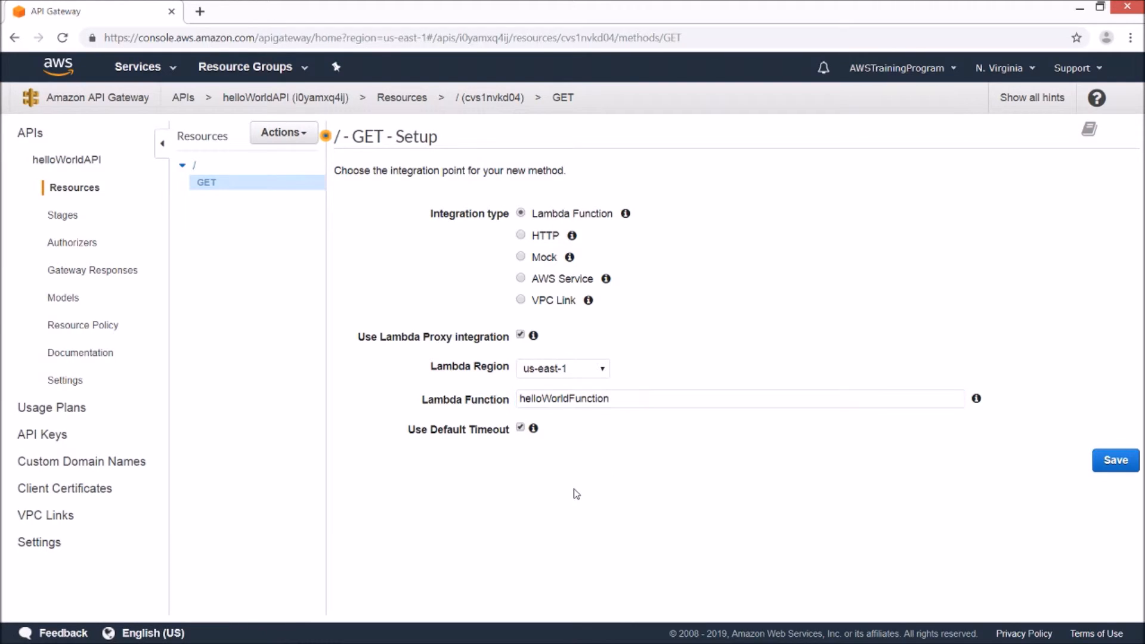
mouse_move(533, 433)
click(1105, 461)
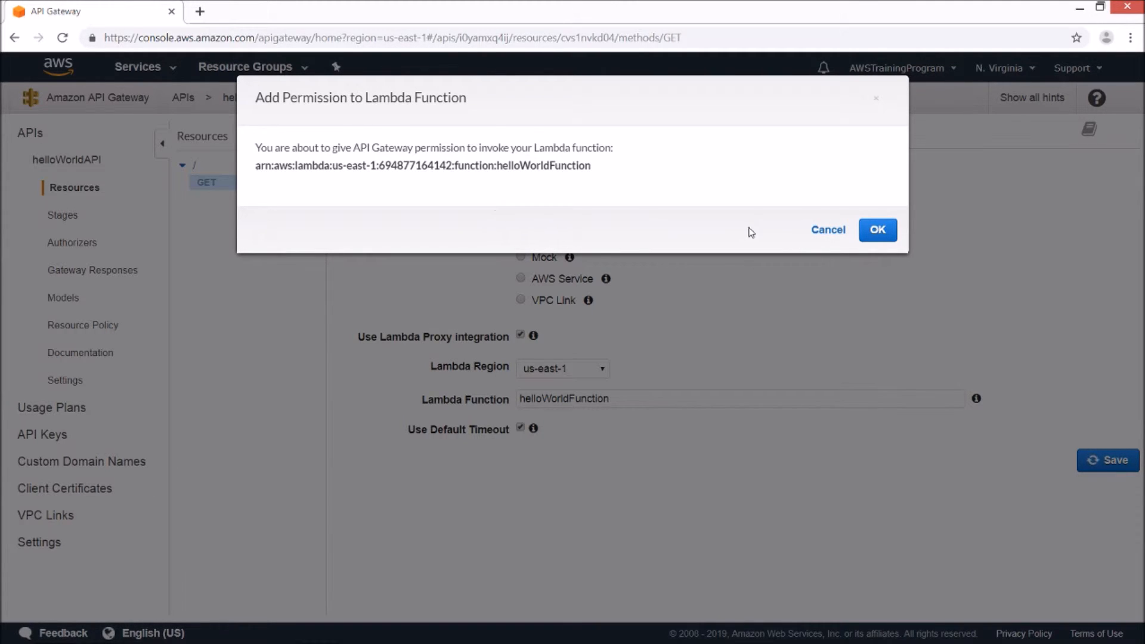
click(878, 231)
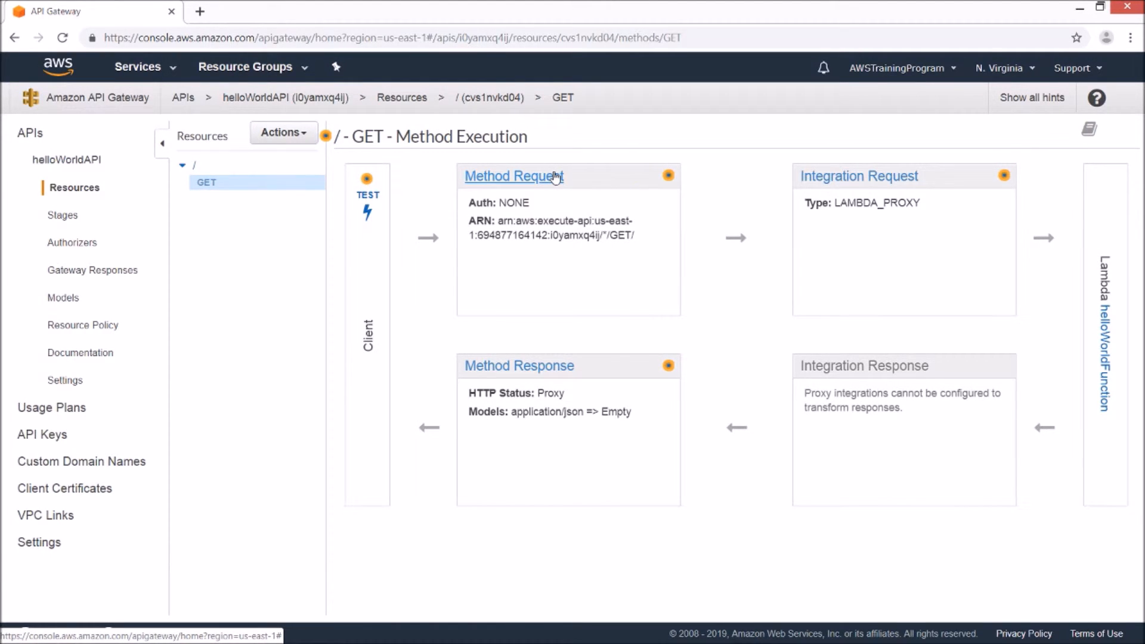
Add a URL query string parameter called name to the GET method request and return to the method execution overview
click(555, 177)
click(438, 340)
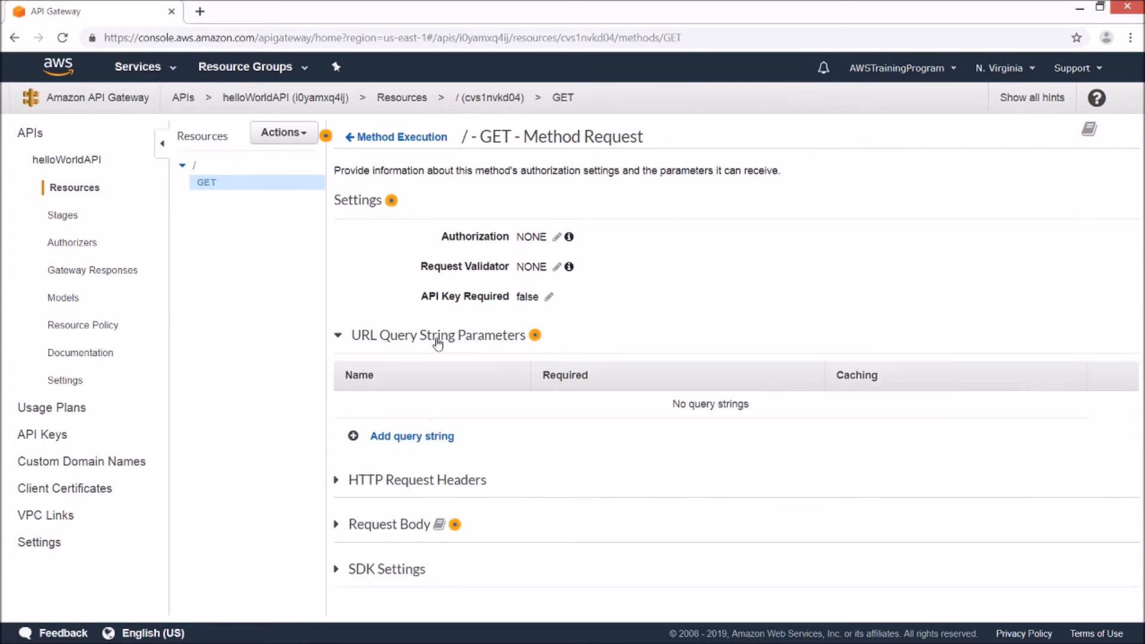
click(398, 438)
click(401, 408)
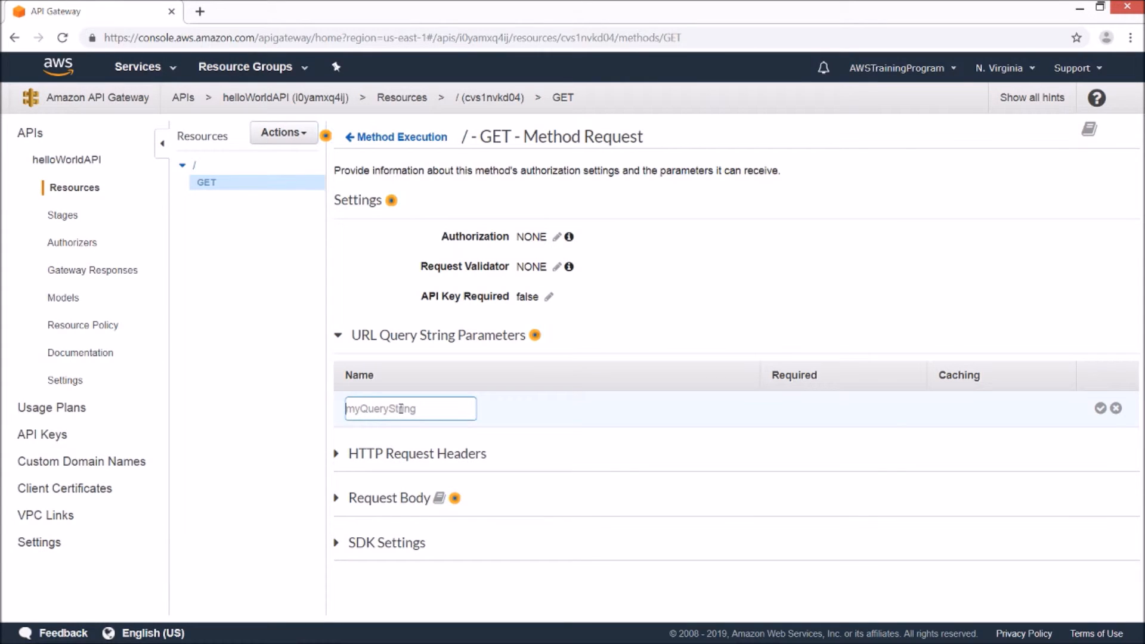
text(name)
click(1101, 409)
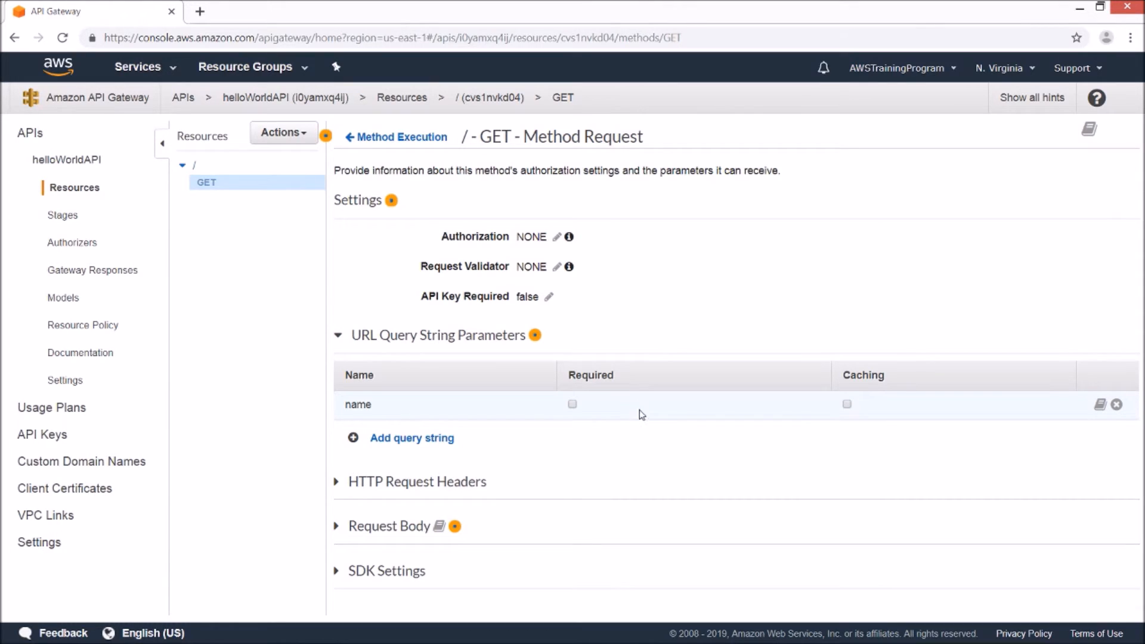
click(433, 138)
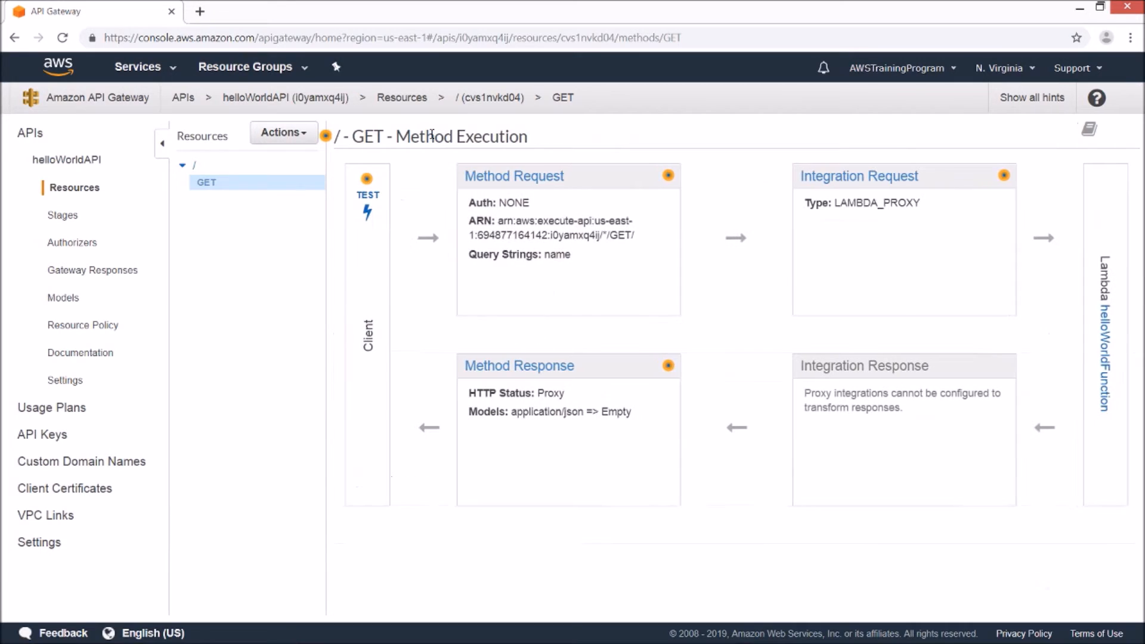
Run a test of the GET method with a query string that sets name to a sample first name
click(366, 210)
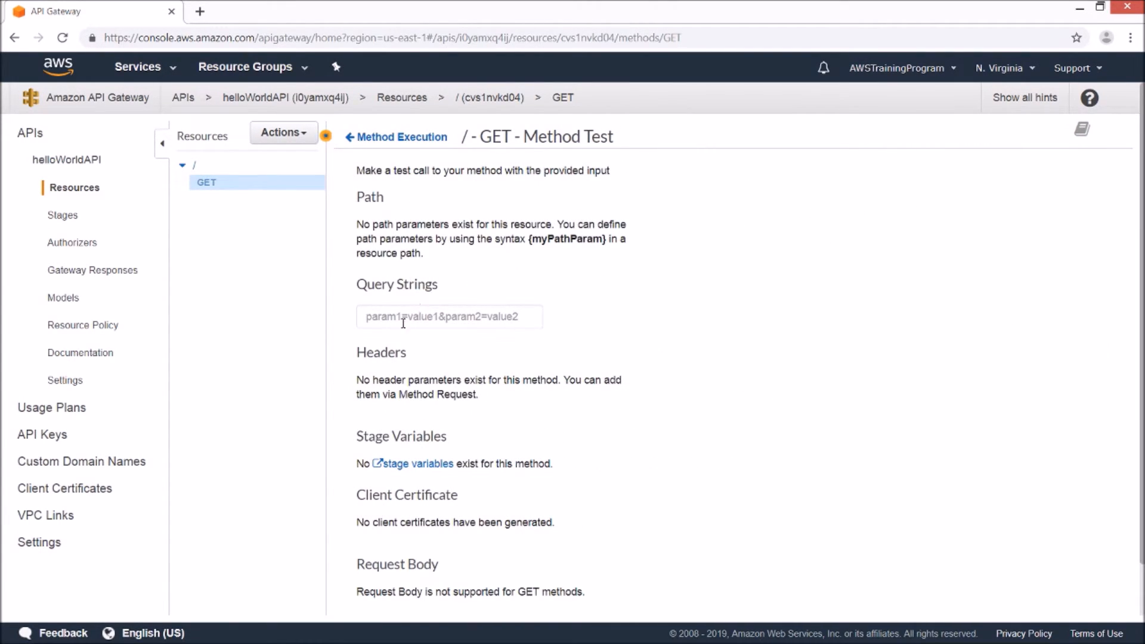
scroll(405, 328, down, 1)
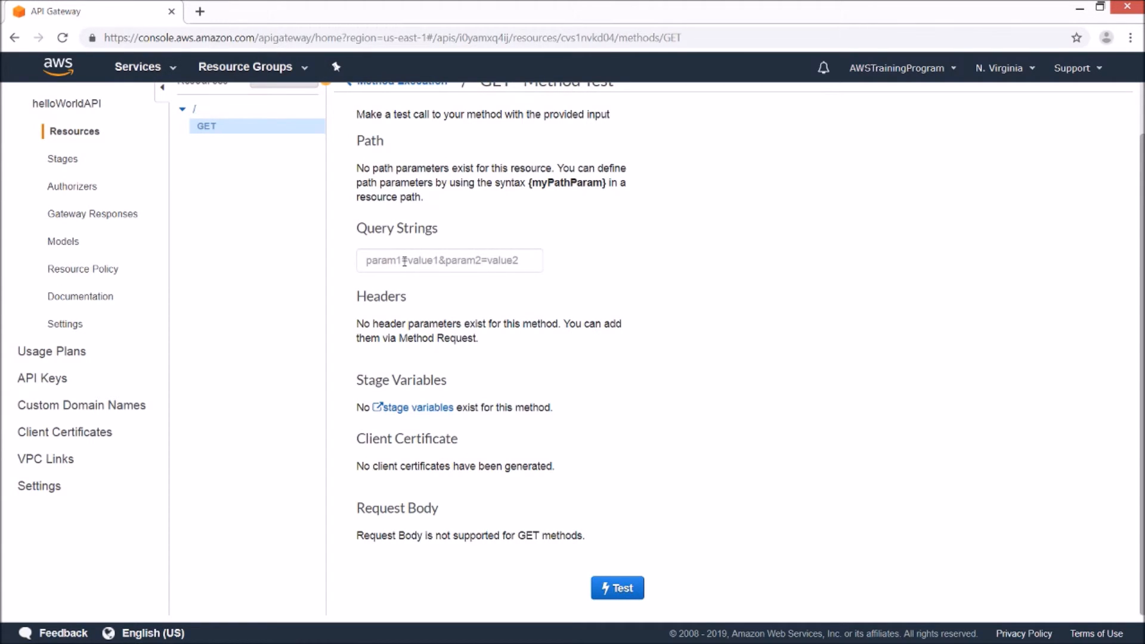
click(445, 261)
text(name)
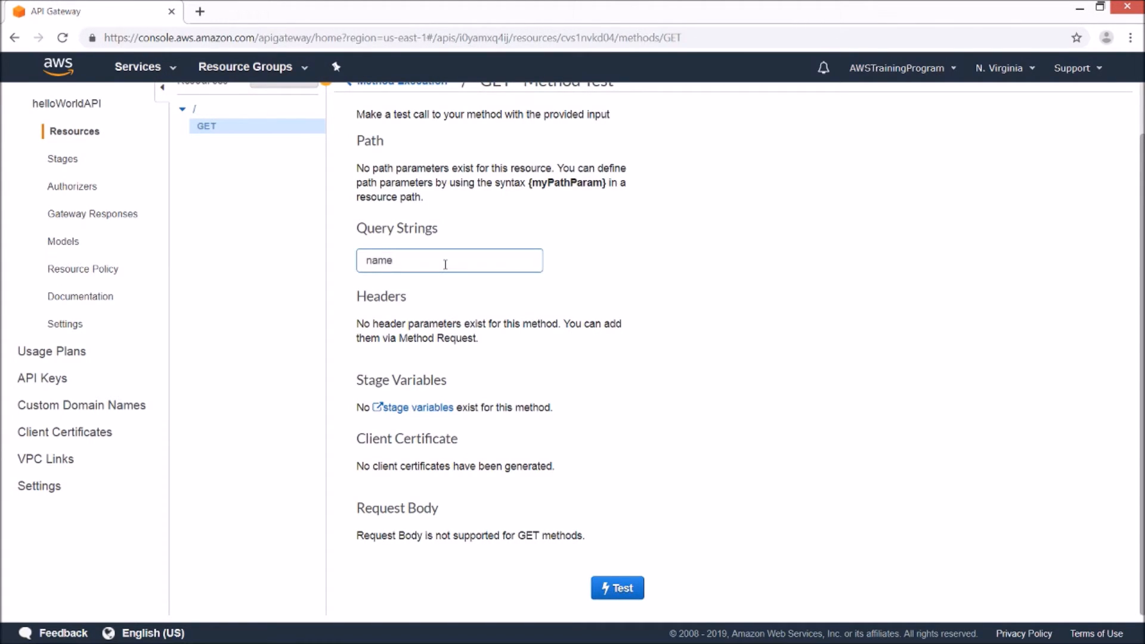
text(=Bob)
click(671, 245)
click(621, 589)
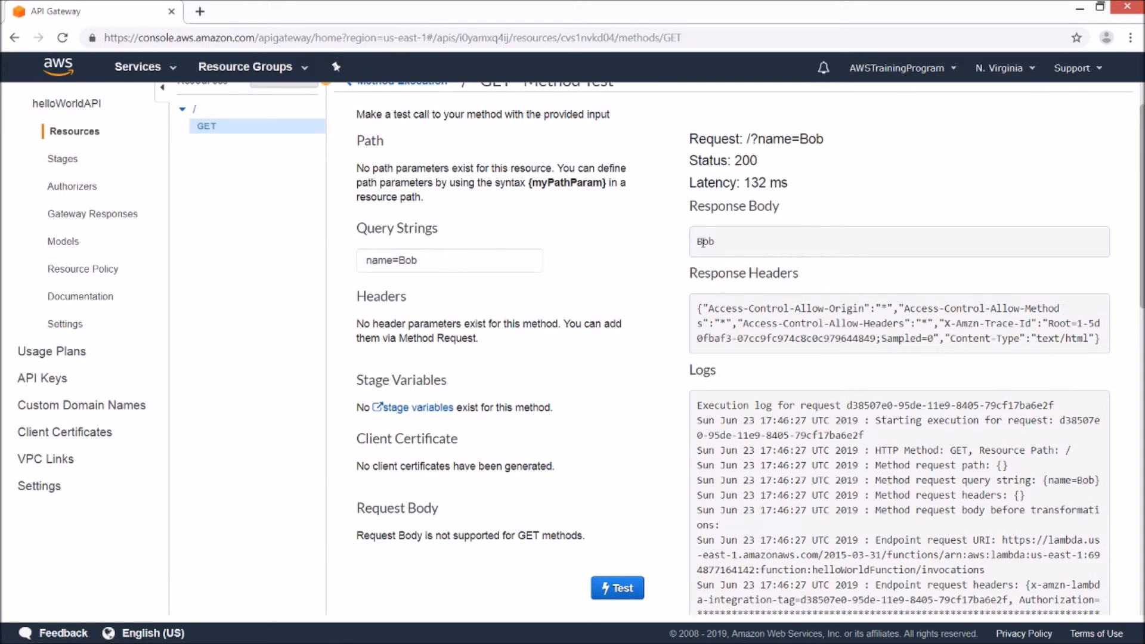
Examine the test's request, status, response body, response headers and execution logs, comparing the body with the submitted query string
drag(687, 133, 725, 244)
click(724, 249)
click(728, 250)
click(402, 260)
click(719, 252)
double_click(737, 160)
click(774, 169)
drag(695, 298, 1099, 349)
click(940, 319)
scroll(925, 320, down, 5)
scroll(925, 320, down, 8)
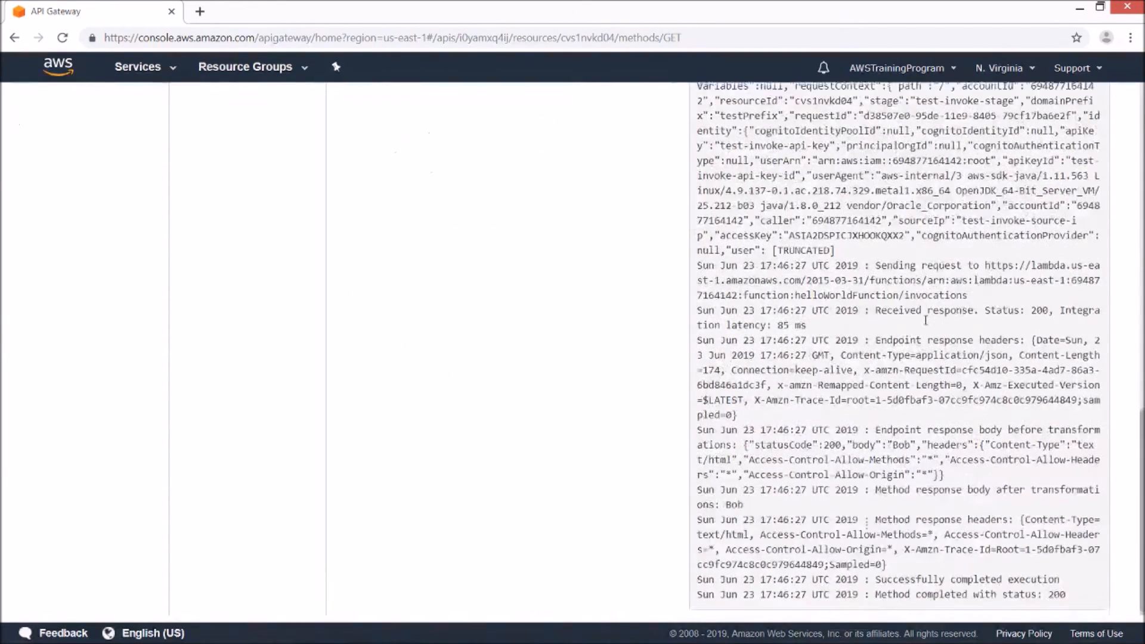
scroll(926, 325, up, 13)
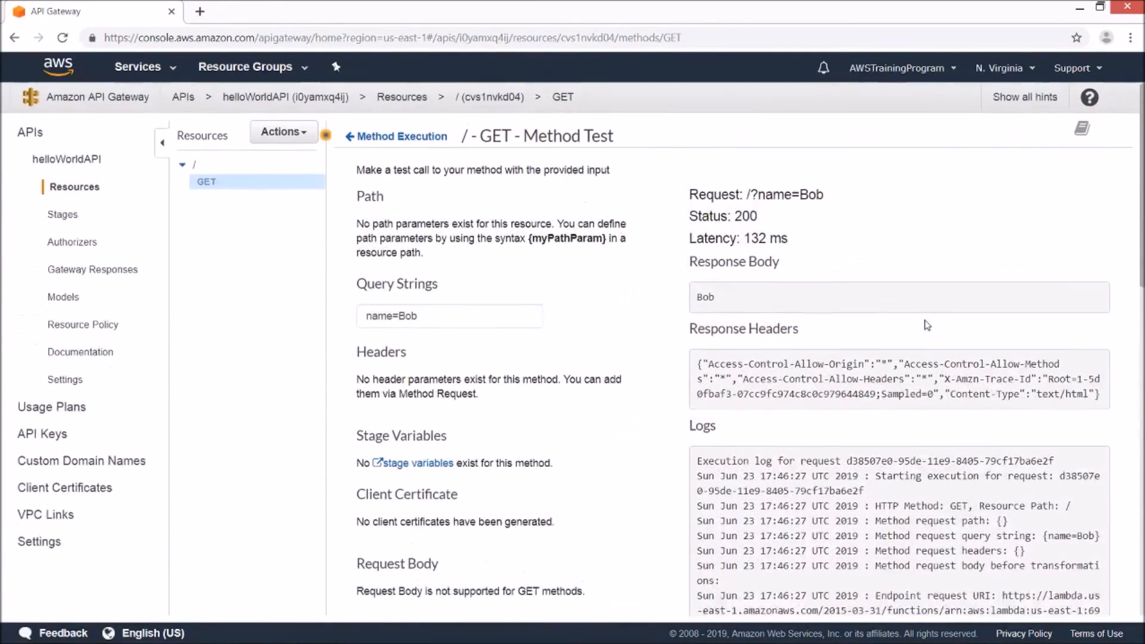
Replace the name value in the query string with a different first name, rerun the GET test and check the response body
double_click(485, 316)
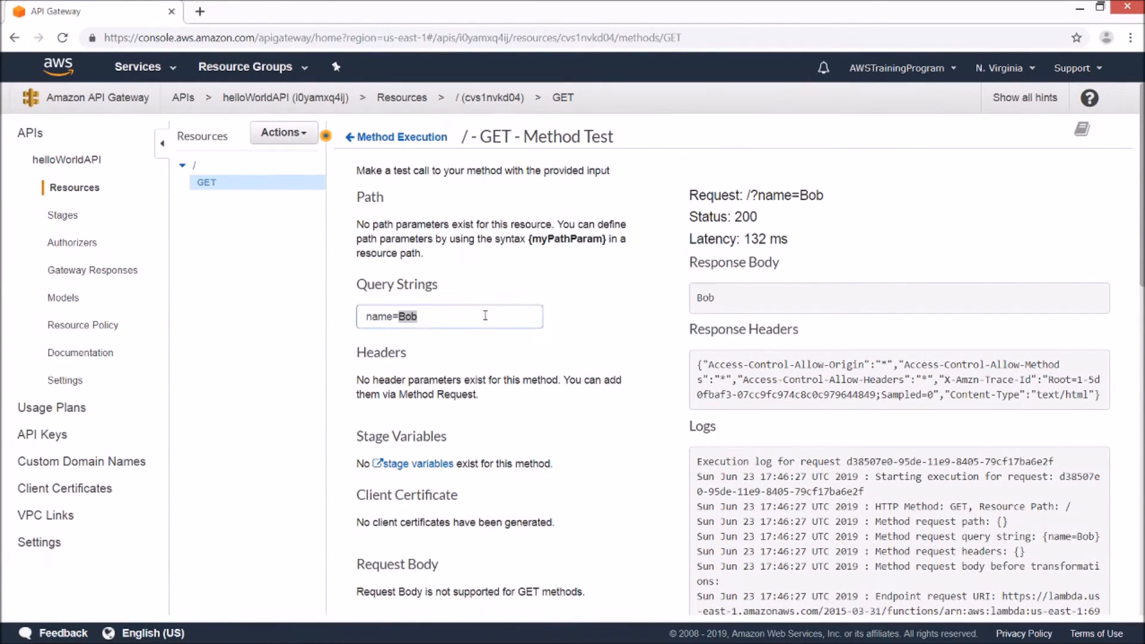
key(BackSpace)
text(Steve)
scroll(504, 367, down, 3)
click(617, 495)
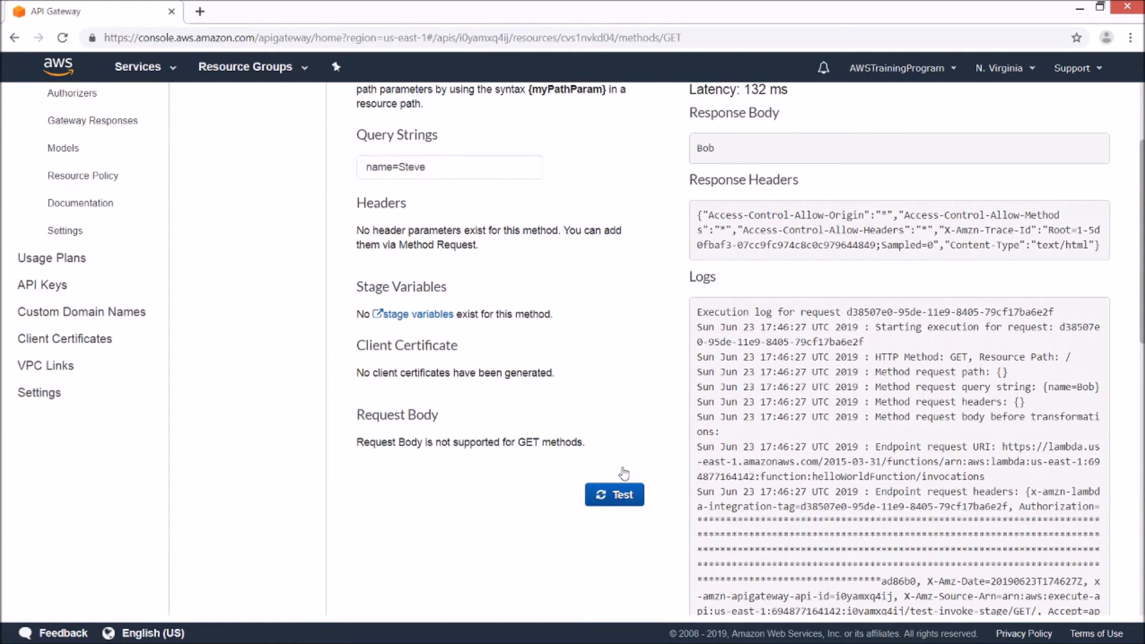
drag(697, 148, 759, 154)
click(723, 303)
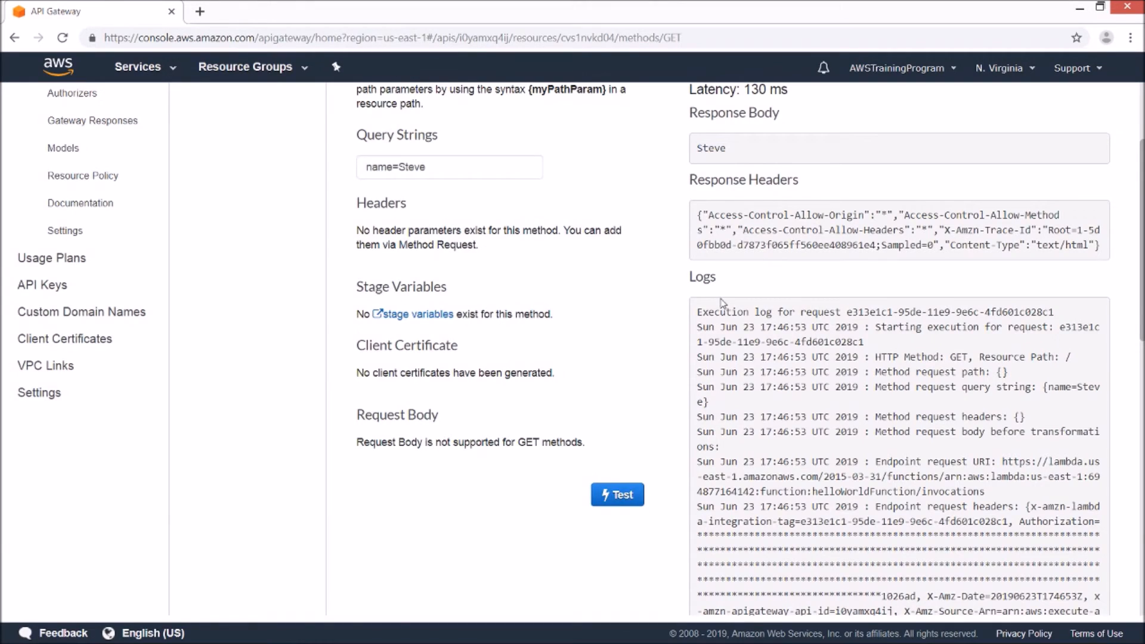
scroll(723, 301, up, 3)
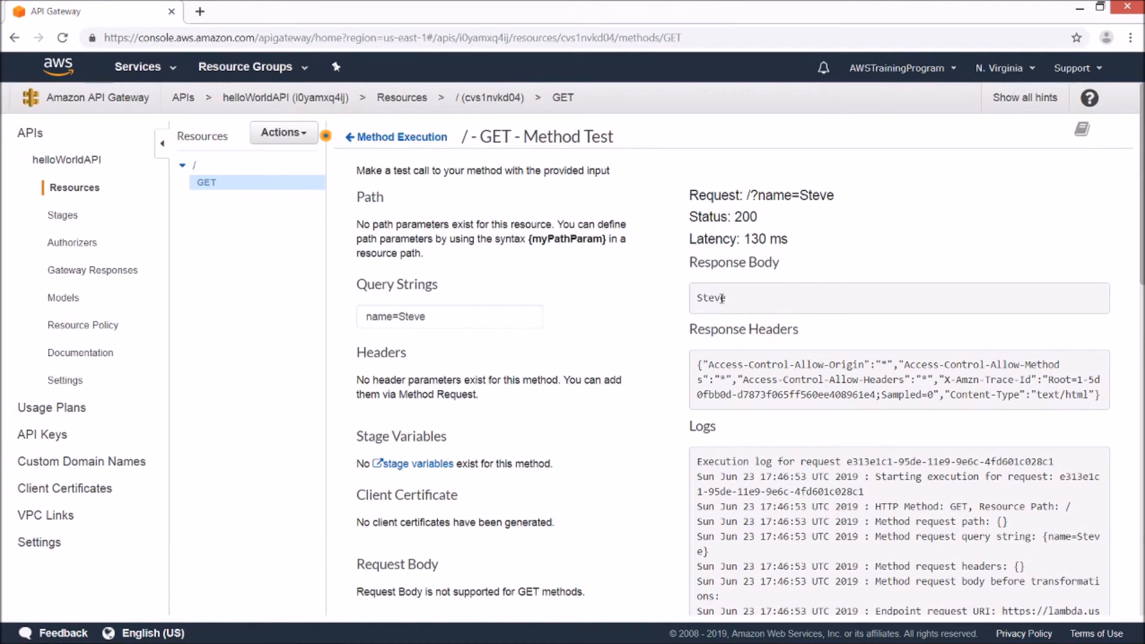
Deploy helloWorldAPI from its root resource to a new stage named v1
click(88, 190)
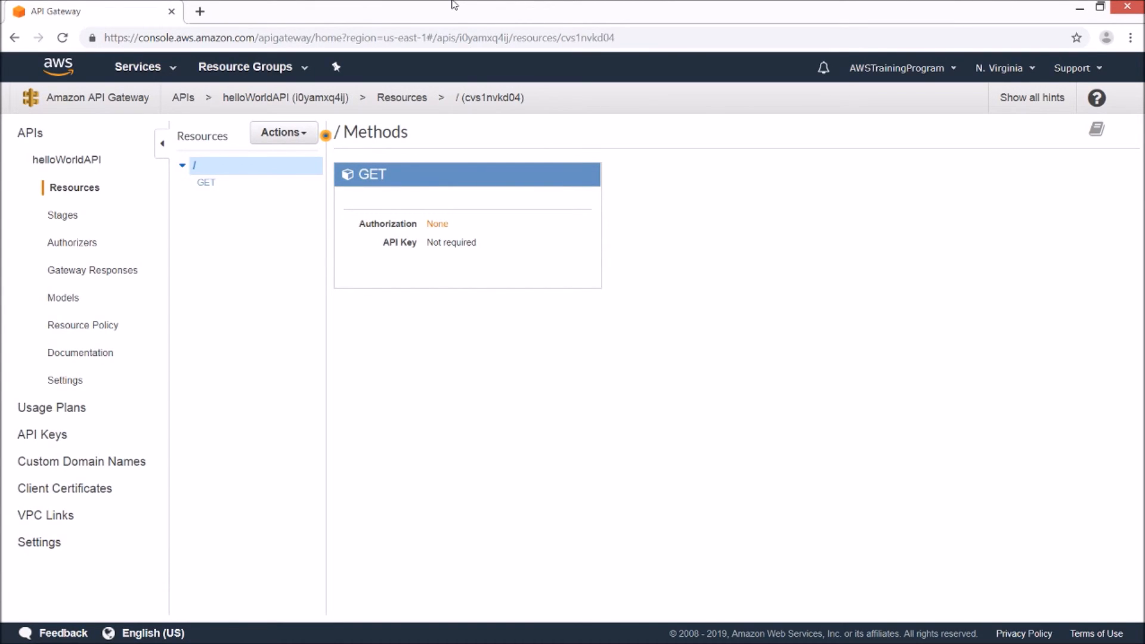
drag(140, 310, 222, 260)
click(284, 133)
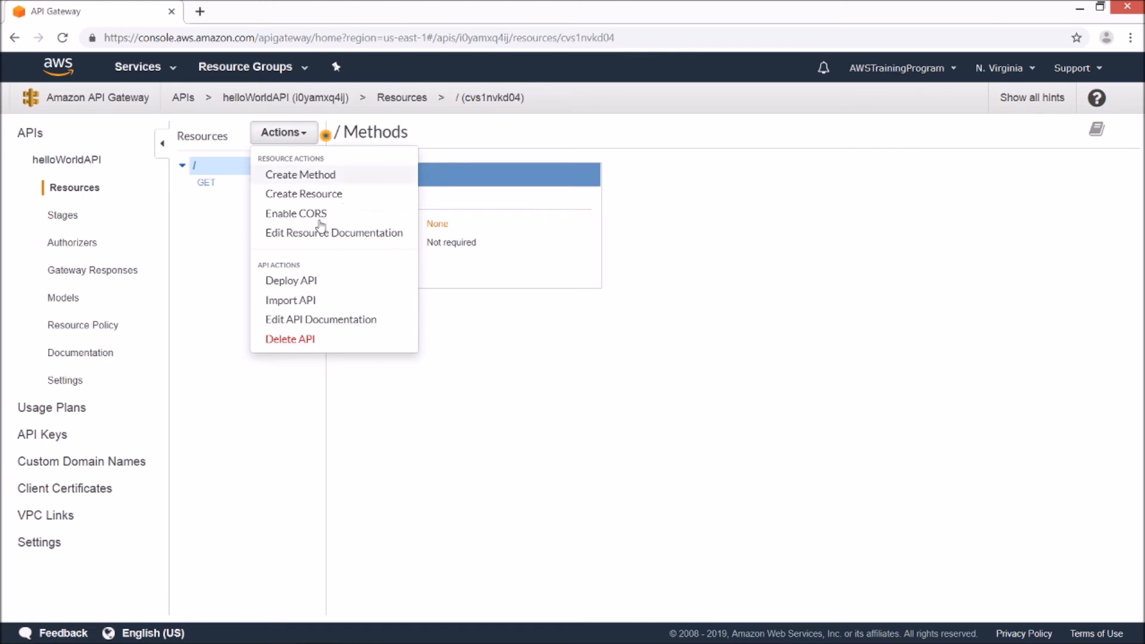
click(307, 281)
click(683, 211)
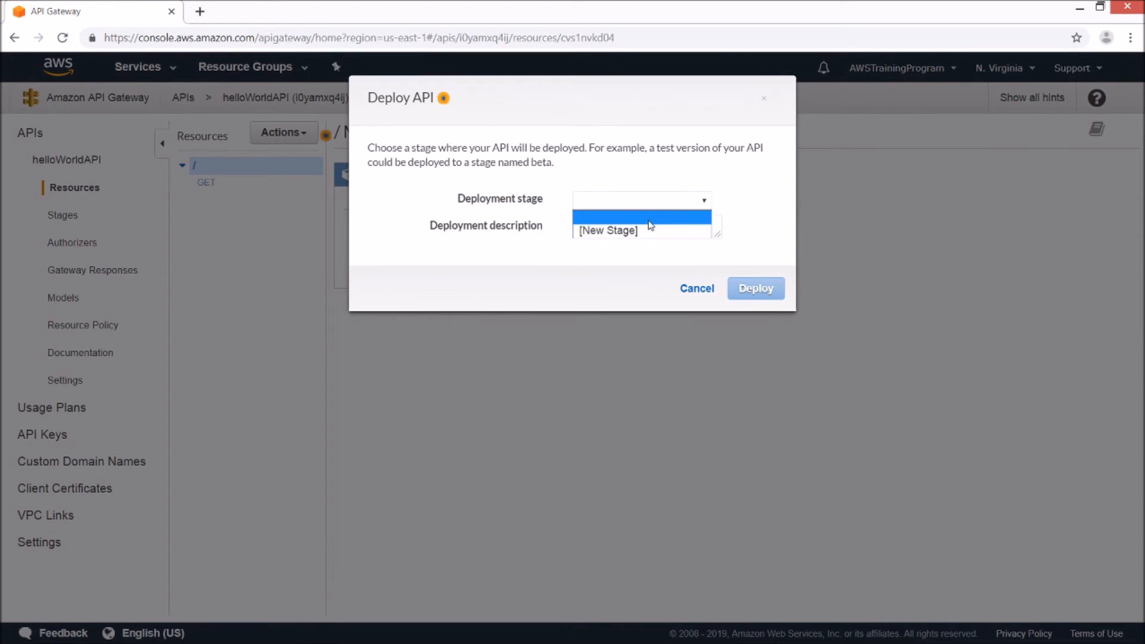
click(619, 232)
click(613, 227)
text(v1)
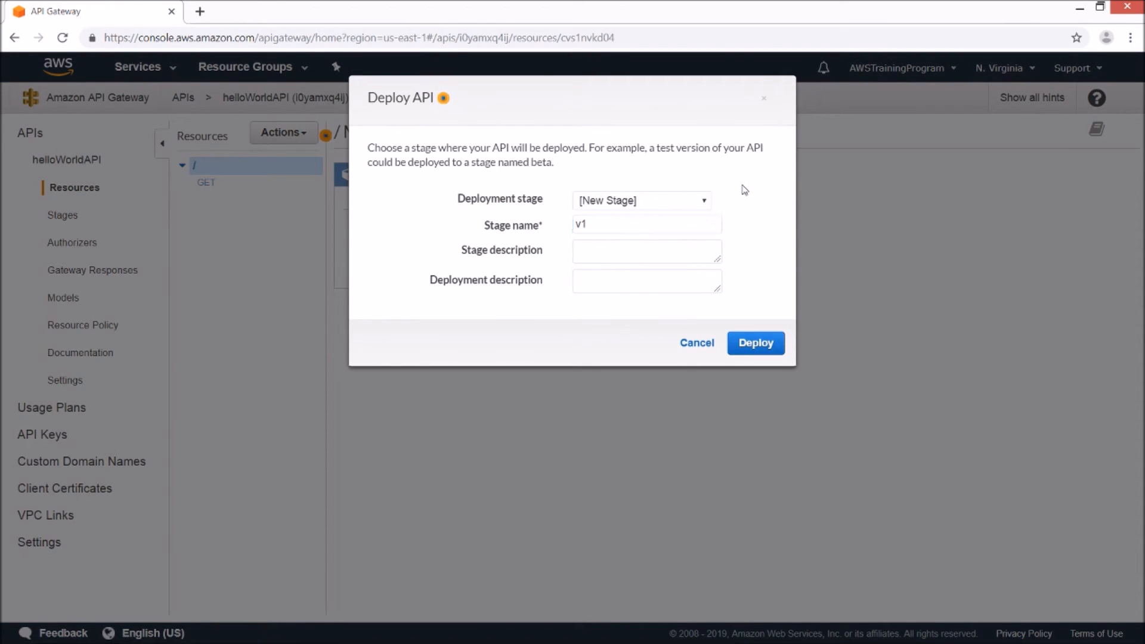
click(755, 350)
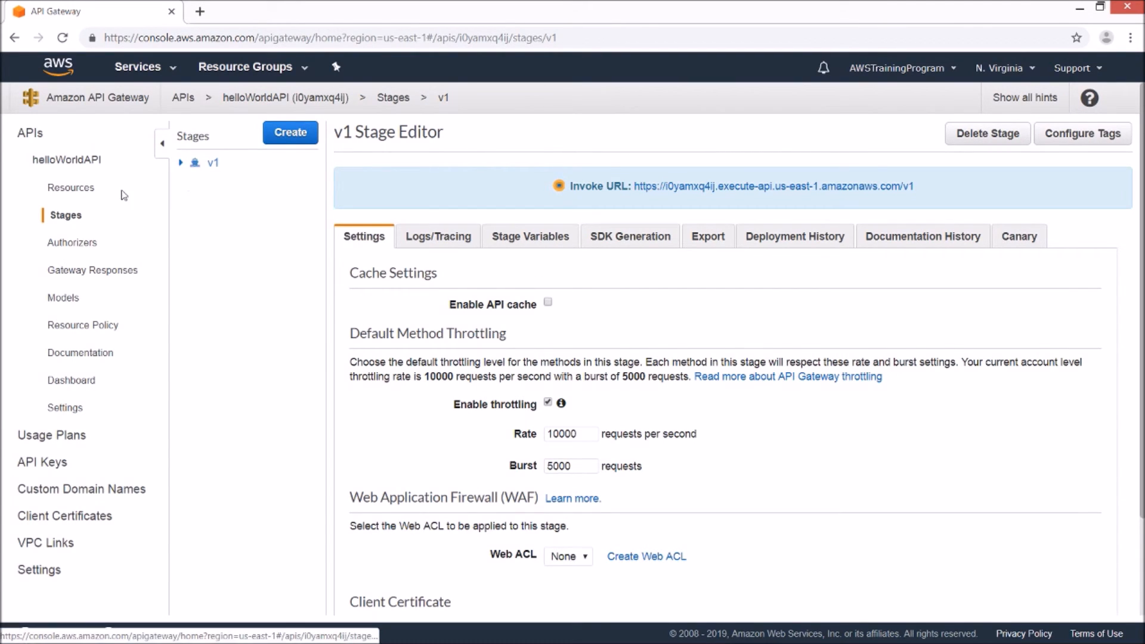
Open the v1 stage's invoke URL in a new browser tab and start editing the end of its address
right_click(719, 190)
click(731, 195)
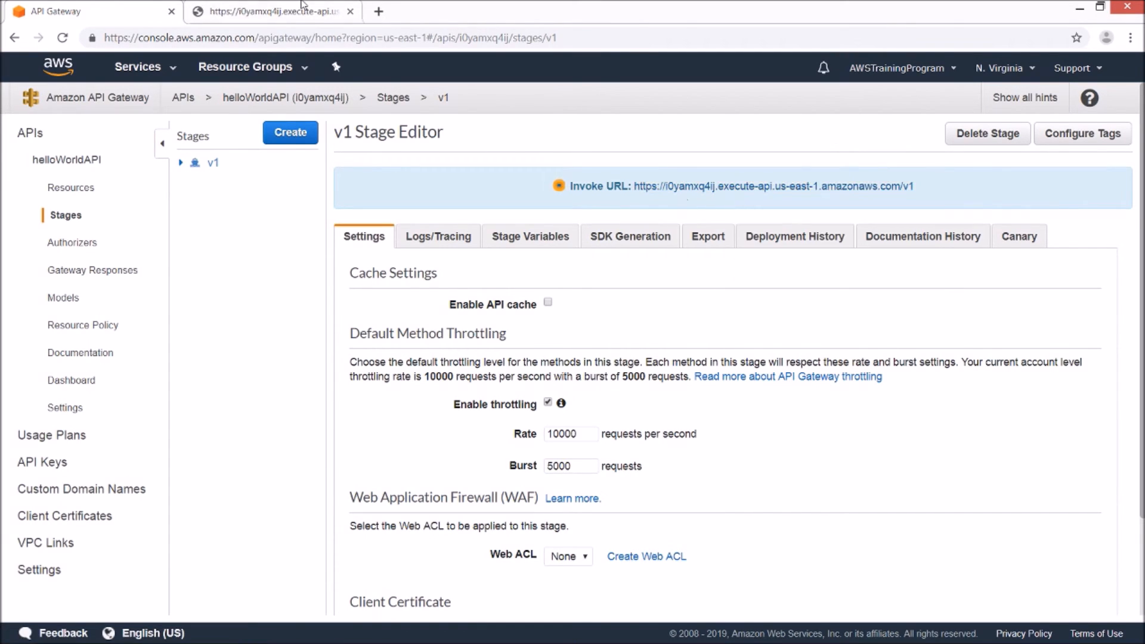
click(303, 5)
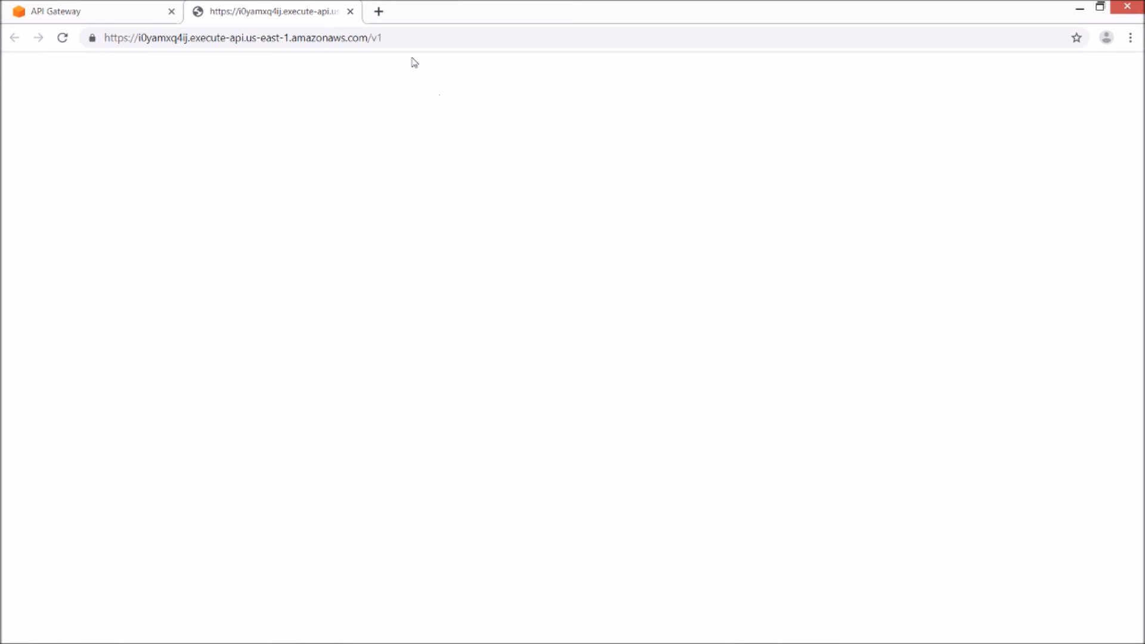
click(450, 37)
click(451, 38)
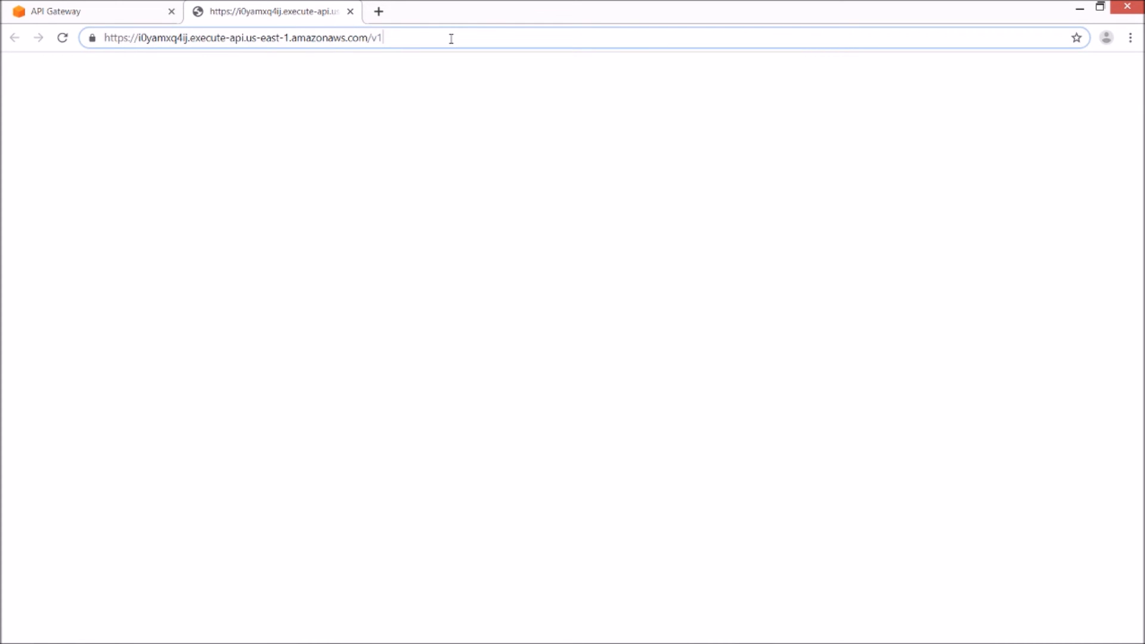